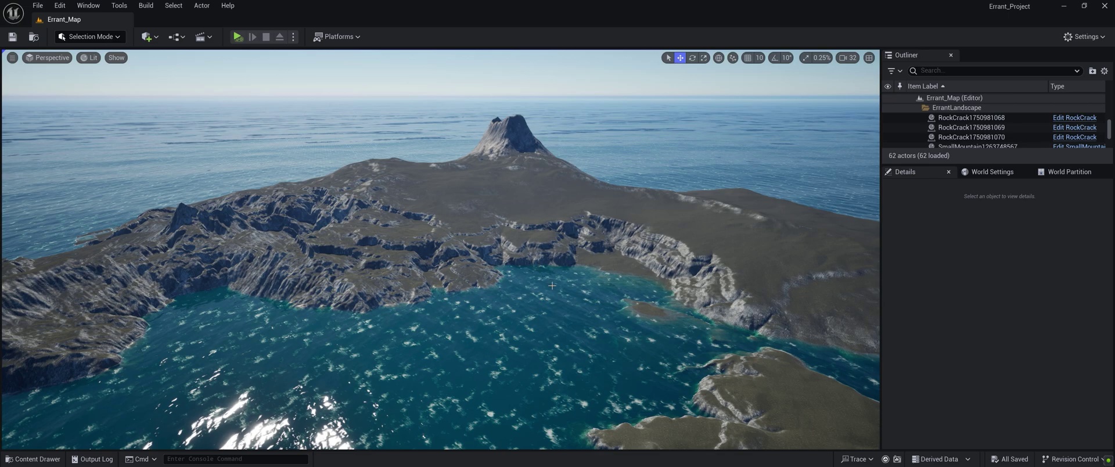
# Examine the island terrain from several viewpoints, including the cliffs, the bay and the shoreline
pyautogui.moveTo(441, 249); pyautogui.dragTo(523, 270, button='right')
pyautogui.moveTo(272, 335); pyautogui.dragTo(271, 400, button='right')
pyautogui.press('w')
pyautogui.scroll(-1, 272, 335)
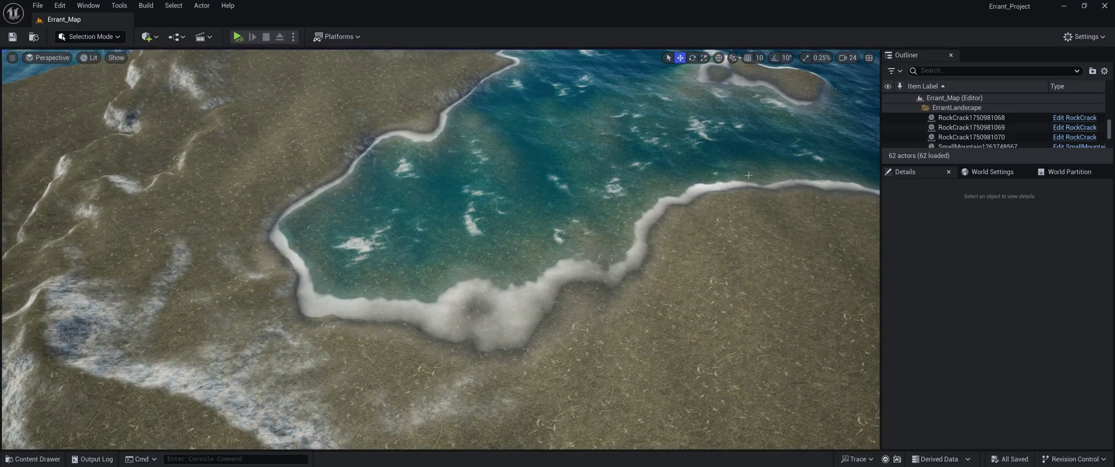
pyautogui.press('w')
pyautogui.moveTo(548, 262); pyautogui.dragTo(523, 233, button='right')
pyautogui.moveTo(548, 262); pyautogui.dragTo(548, 262, button='right')
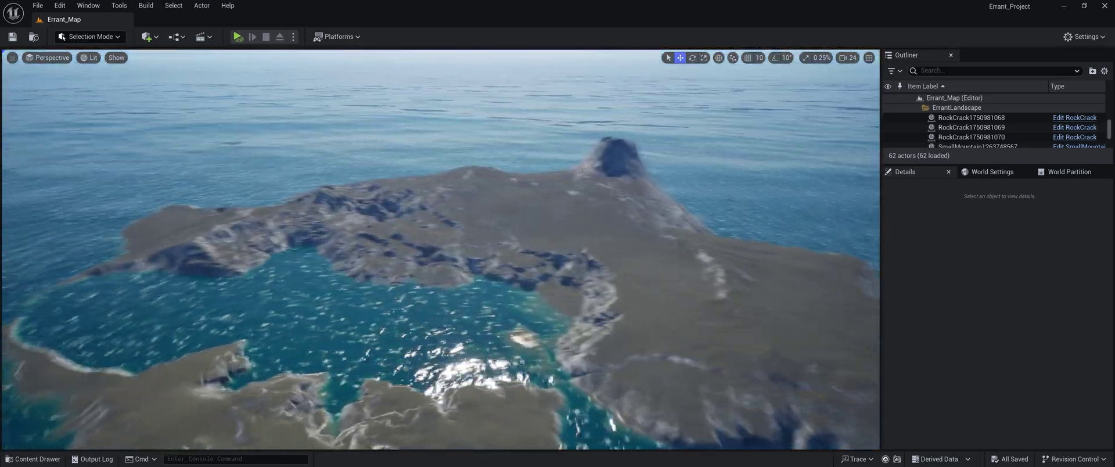
pyautogui.moveTo(549, 262); pyautogui.dragTo(548, 262, button='right')
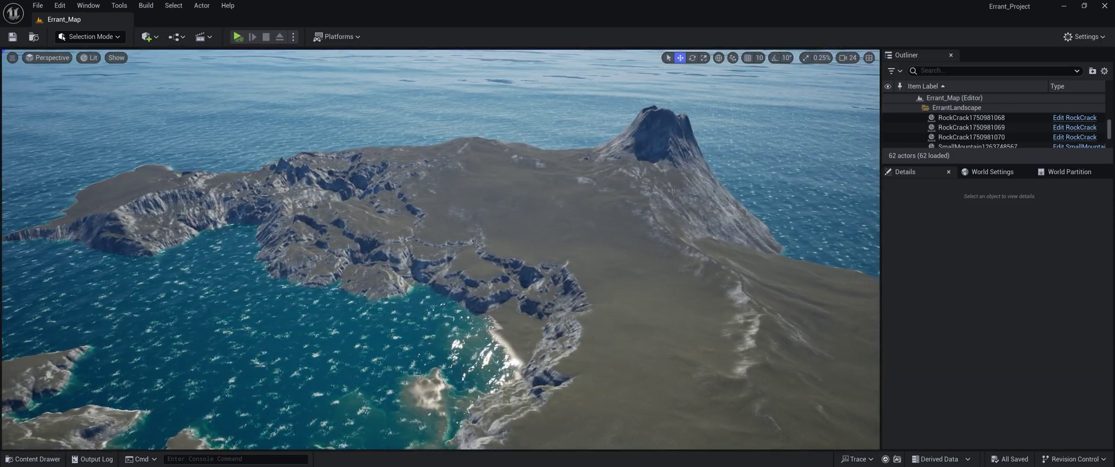
pyautogui.moveTo(441, 250); pyautogui.dragTo(493, 288, button='right')
pyautogui.scroll(-3, 499, 284)
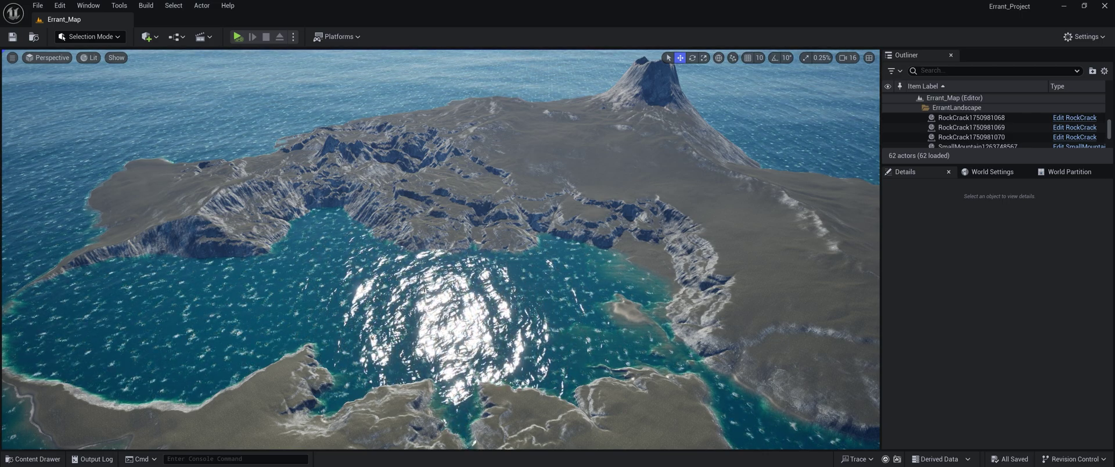
pyautogui.moveTo(395, 278); pyautogui.dragTo(436, 302, button='right')
pyautogui.moveTo(658, 253); pyautogui.dragTo(659, 252, button='right')
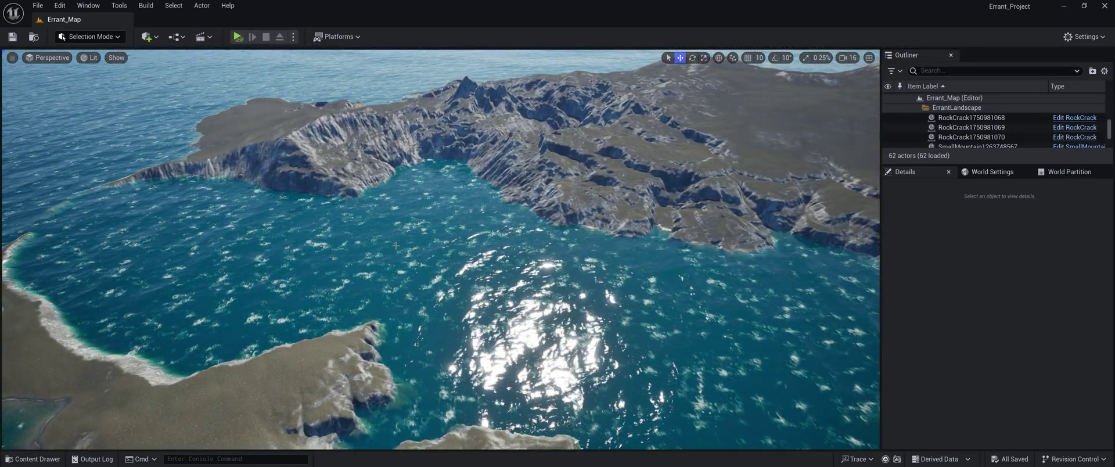
# Switch to Landscape mode's painting tools and review the full list of target layers in a widened panel
pyautogui.click(90, 36)
pyautogui.click(95, 74)
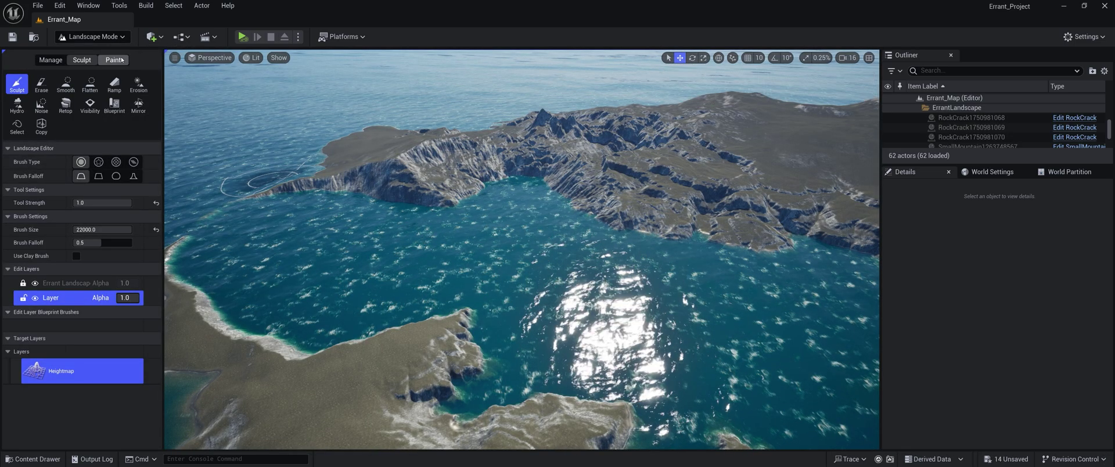
pyautogui.click(113, 60)
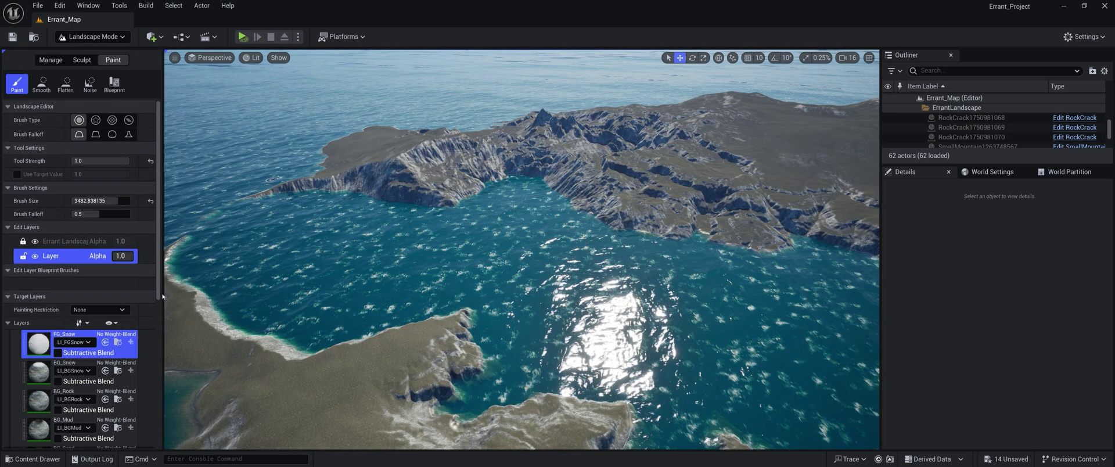
pyautogui.moveTo(162, 299); pyautogui.dragTo(369, 314)
pyautogui.scroll(-5, 219, 361)
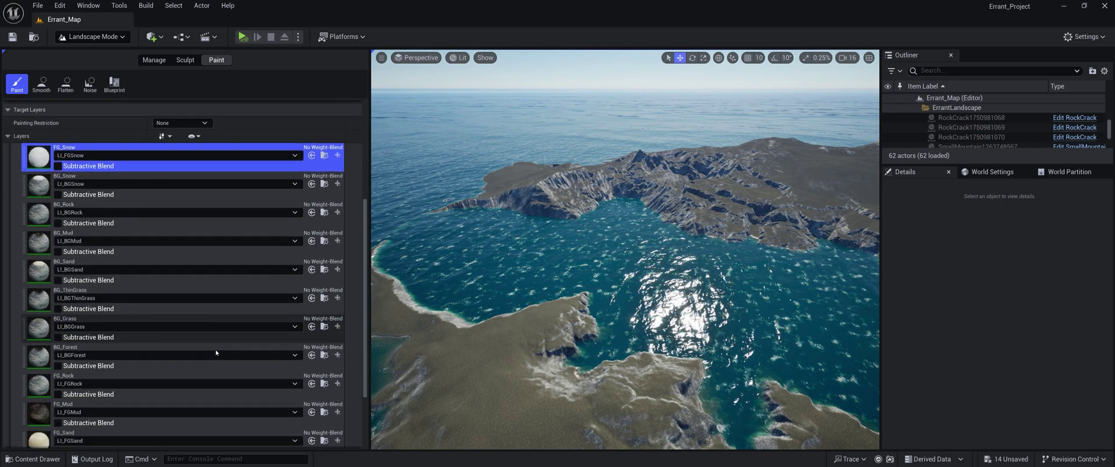
pyautogui.scroll(-2, 44, 378)
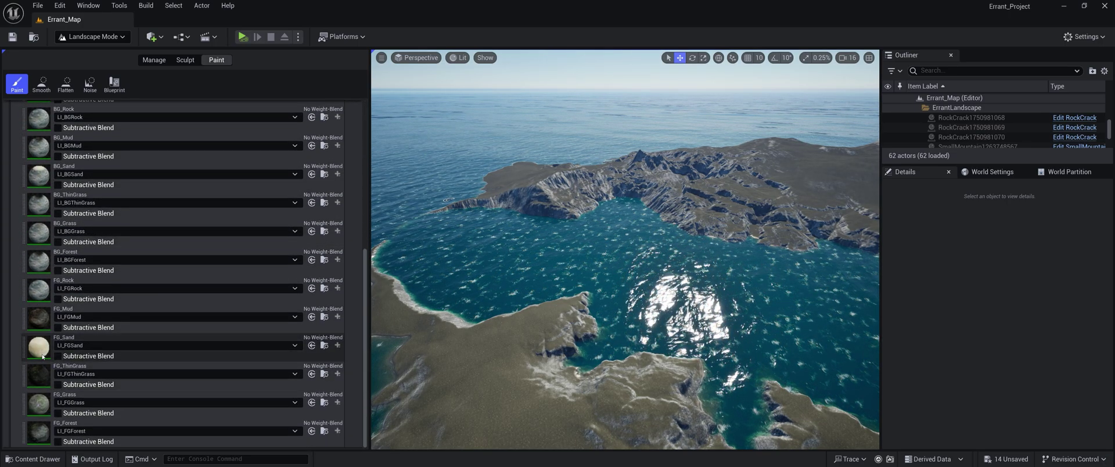
# Check the layer info assets assigned to the FG_Mud and BG_ThinGrass target layers
pyautogui.click(81, 317)
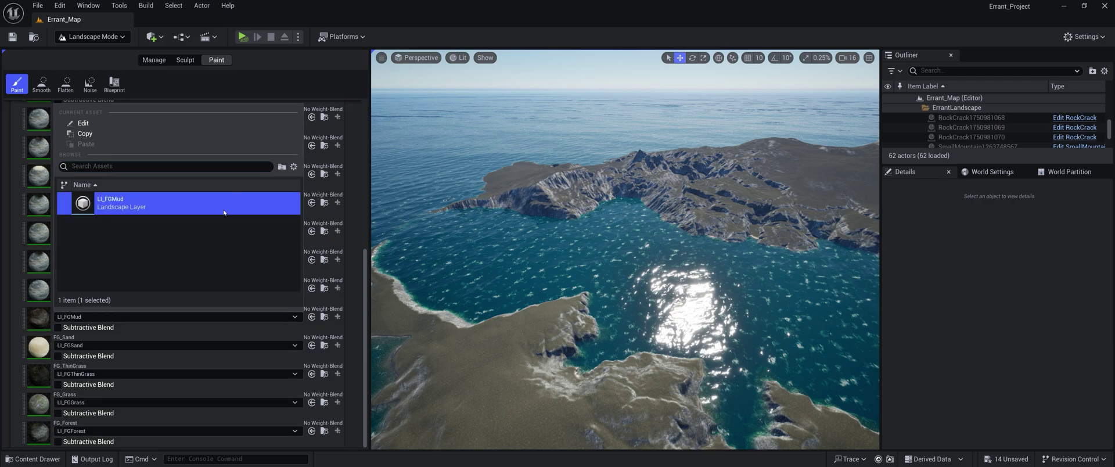
pyautogui.click(287, 86)
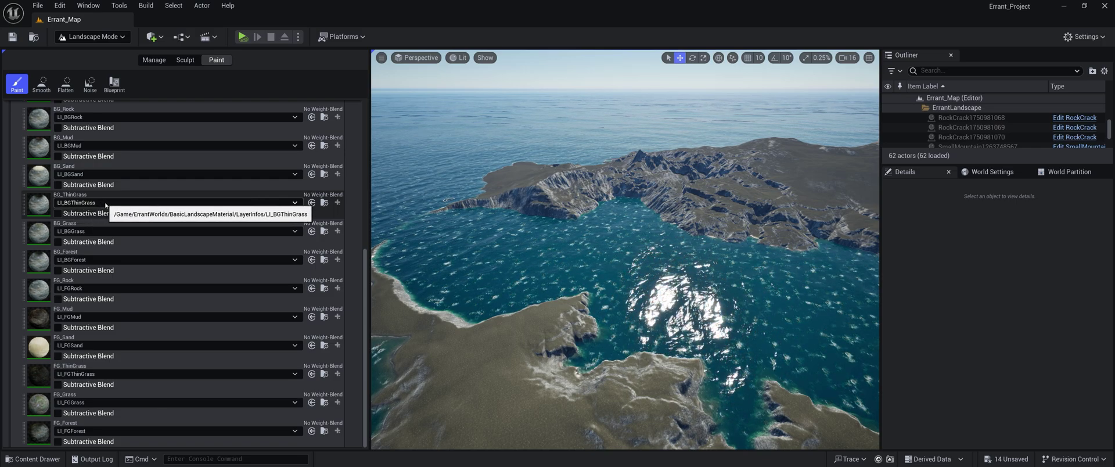
pyautogui.click(271, 202)
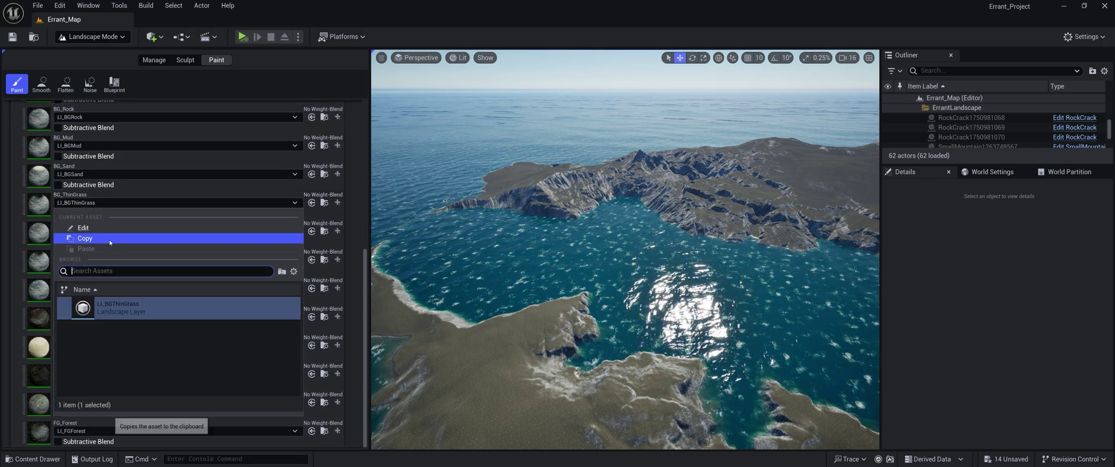
pyautogui.click(116, 311)
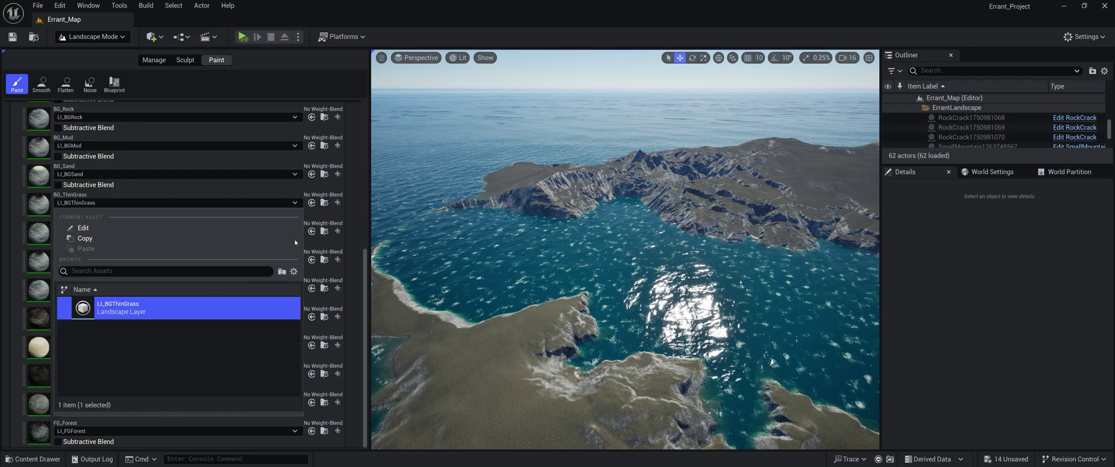
pyautogui.click(361, 209)
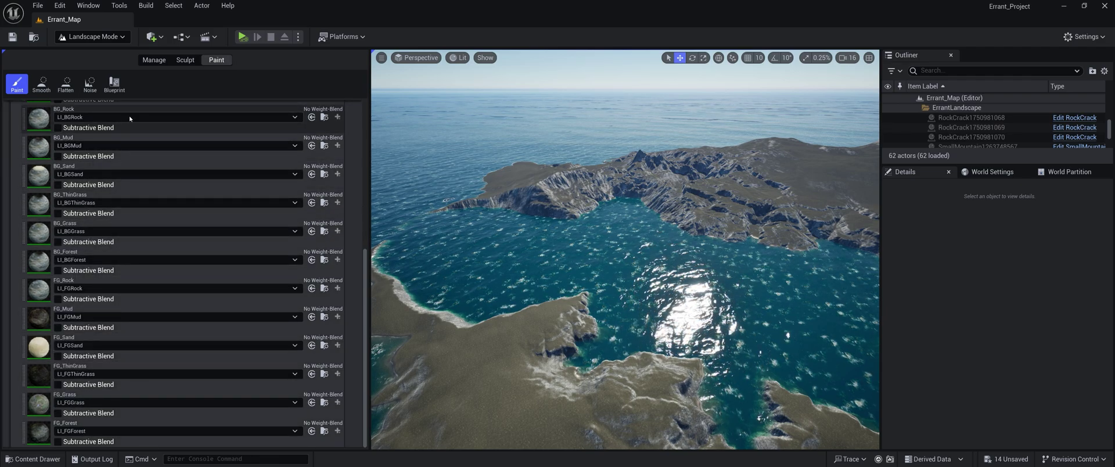
# Narrow the landscape tool panel and view the whole island from farther away
pyautogui.moveTo(369, 266)
pyautogui.mouseDown()
pyautogui.moveTo(167, 266)
pyautogui.moveTo(213, 266)
pyautogui.mouseUp()
pyautogui.moveTo(493, 255); pyautogui.dragTo(551, 296, button='right')
pyautogui.press('s')
pyautogui.scroll(3, 546, 249)
pyautogui.moveTo(543, 212); pyautogui.dragTo(540, 209, button='right')
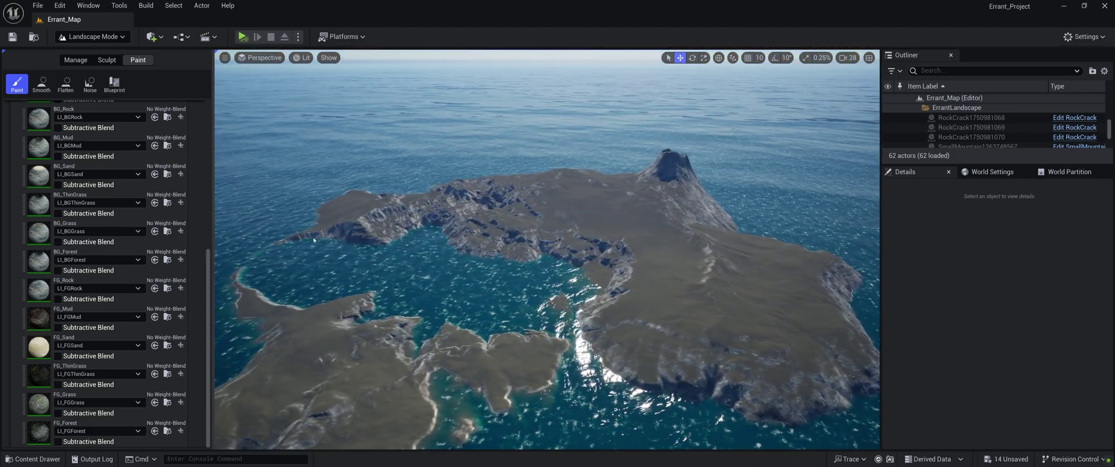
pyautogui.click(114, 39)
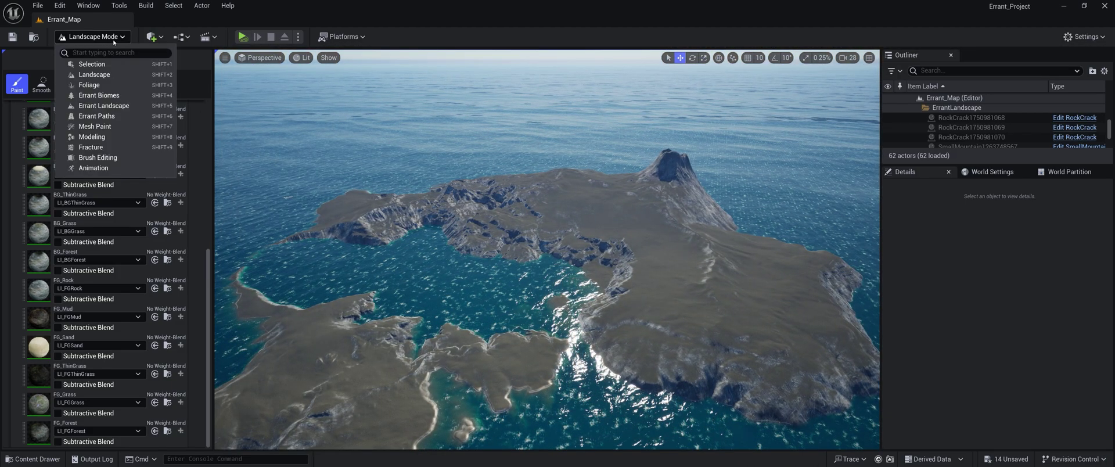
pyautogui.click(125, 109)
pyautogui.moveTo(502, 314); pyautogui.dragTo(517, 294, button='right')
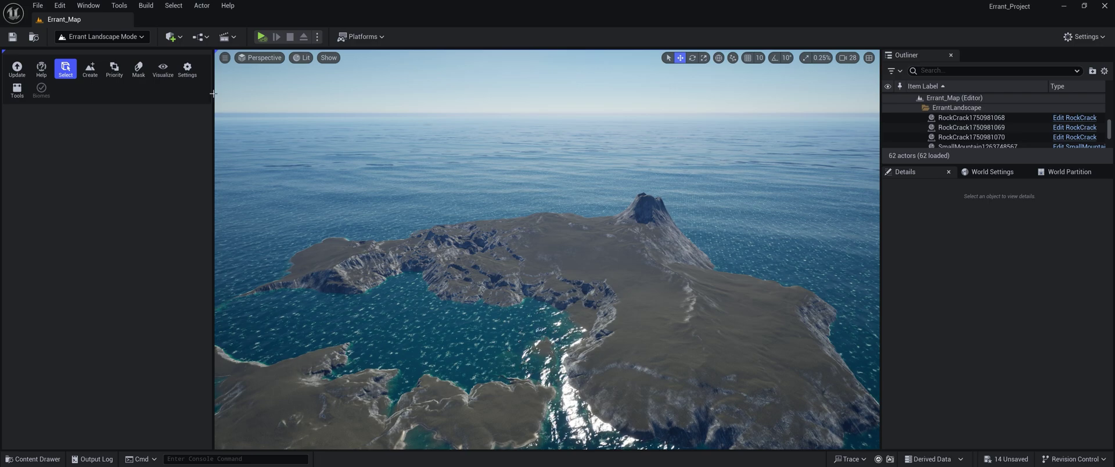
# Return to Selection mode and hide the BP_OceanologyInfiniteOcean actor to expose the entire landscape
pyautogui.click(103, 37)
pyautogui.click(88, 67)
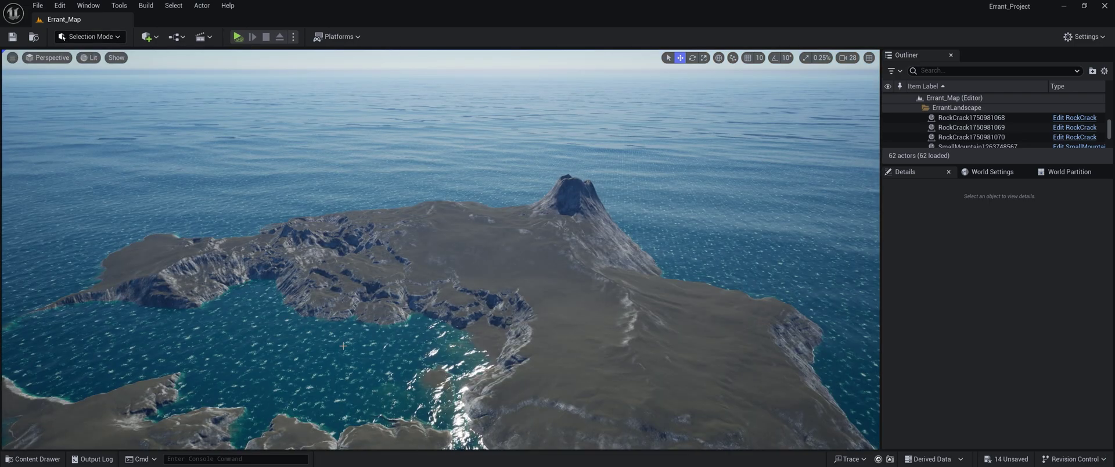
pyautogui.click(344, 344)
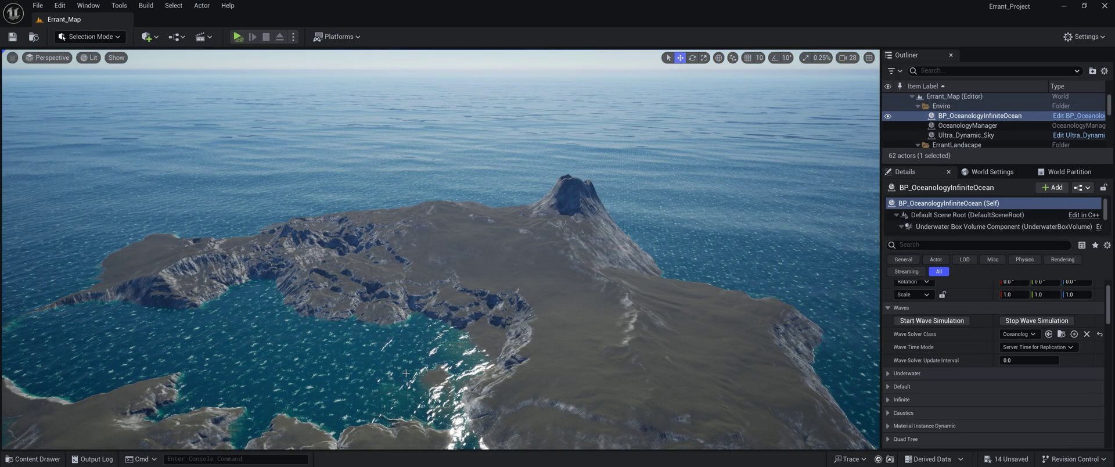
pyautogui.click(888, 116)
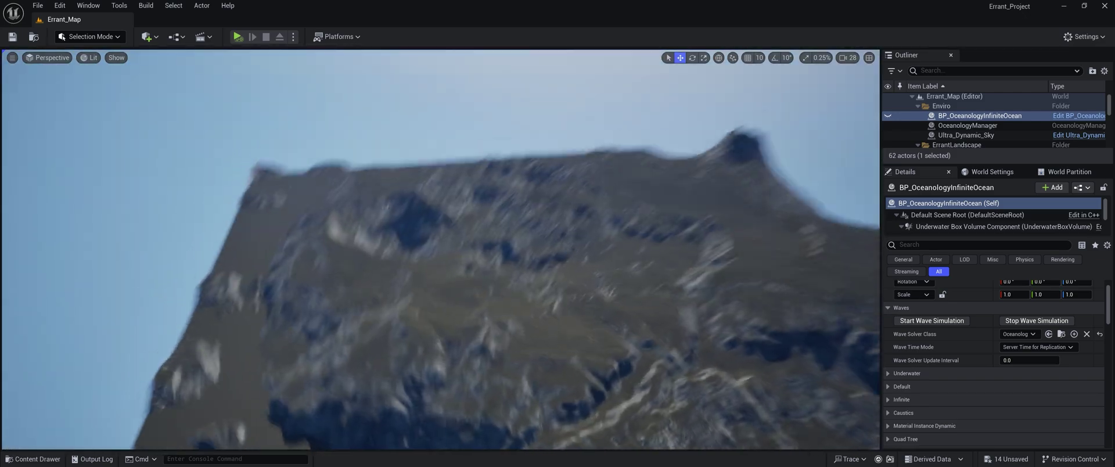
pyautogui.moveTo(442, 250); pyautogui.dragTo(439, 256, button='right')
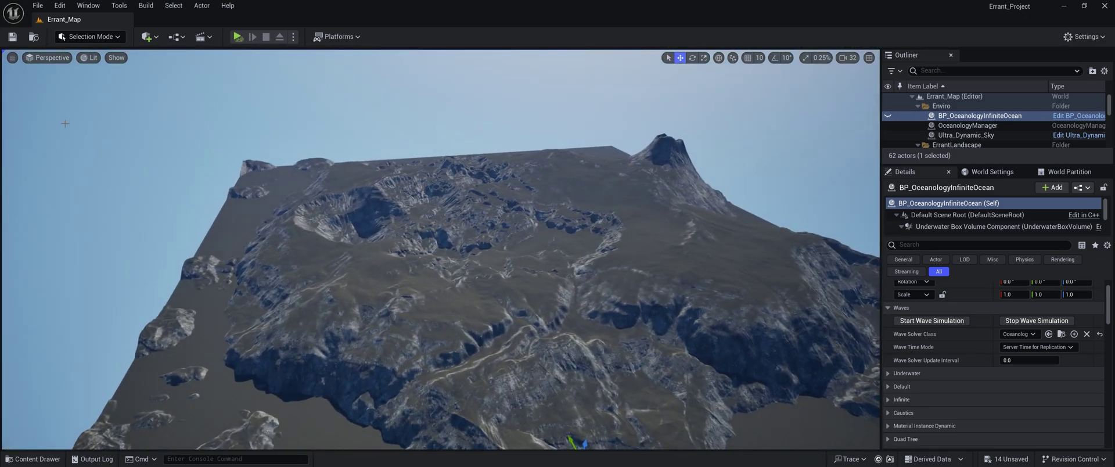
# Switch to Errant Landscape mode and turn off game view to show the landscape brush icons above the terrain
pyautogui.click(84, 39)
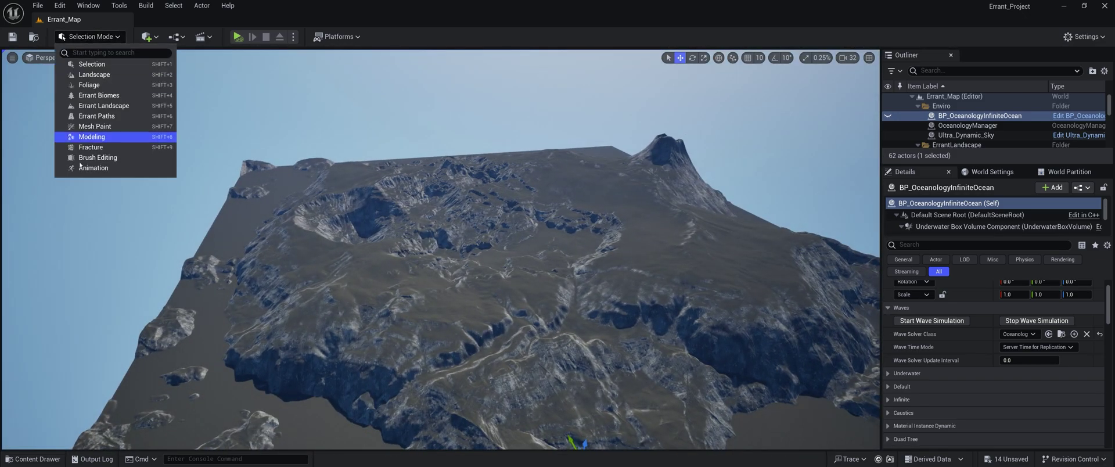
pyautogui.click(104, 105)
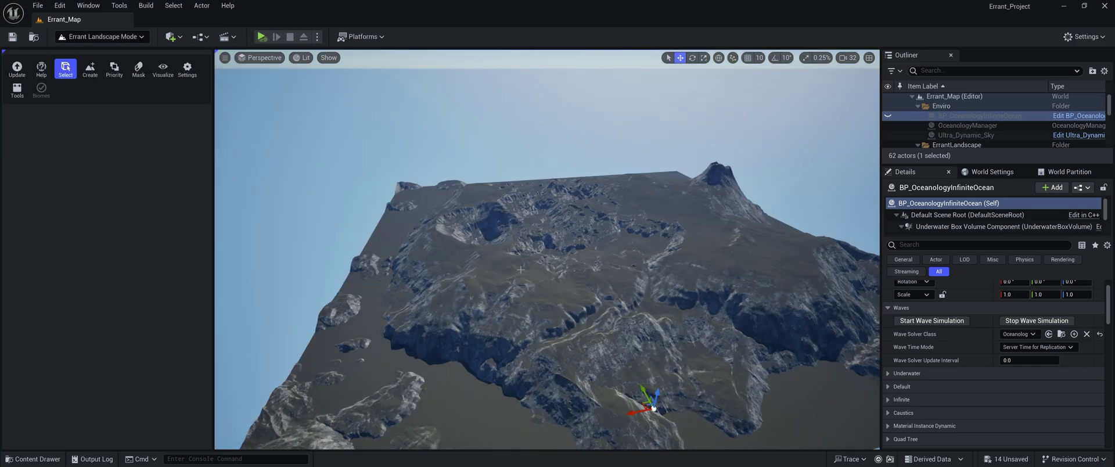
pyautogui.moveTo(521, 270); pyautogui.dragTo(586, 278, button='right')
pyautogui.press('g')
pyautogui.moveTo(520, 269); pyautogui.dragTo(506, 186, button='right')
pyautogui.press('w')
pyautogui.moveTo(547, 250); pyautogui.dragTo(413, 383, button='right')
pyautogui.press('s')
pyautogui.press('w')
pyautogui.moveTo(488, 296); pyautogui.dragTo(542, 320, button='right')
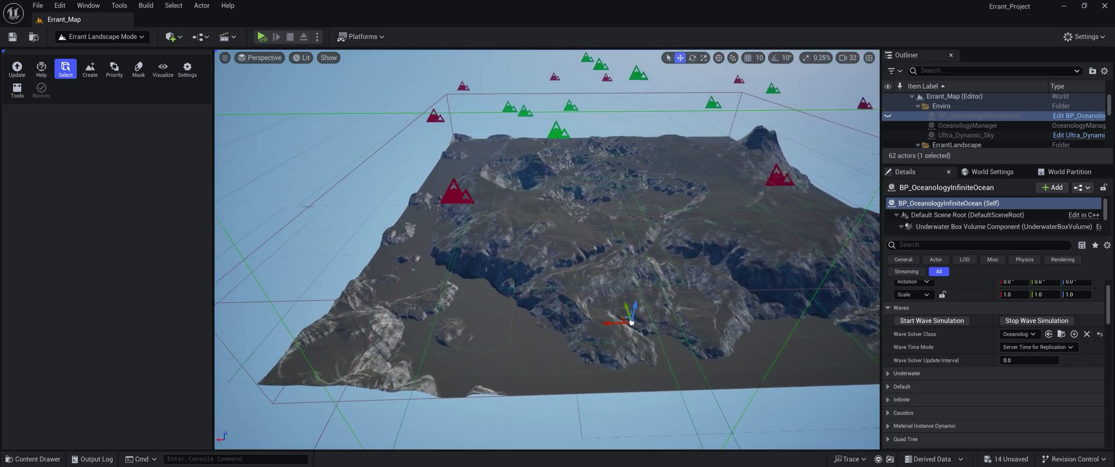
pyautogui.moveTo(460, 235); pyautogui.dragTo(451, 225, button='right')
pyautogui.click(481, 215)
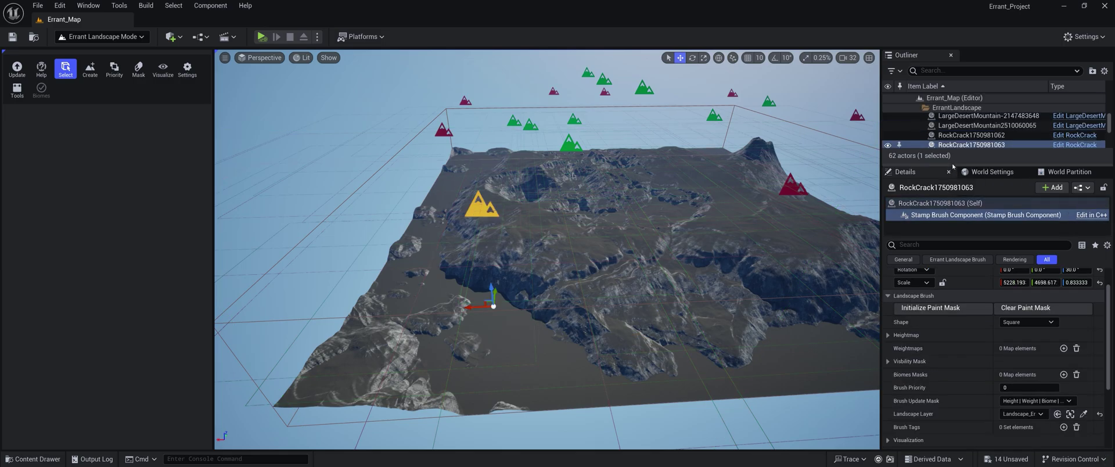
pyautogui.moveTo(953, 165); pyautogui.dragTo(952, 141)
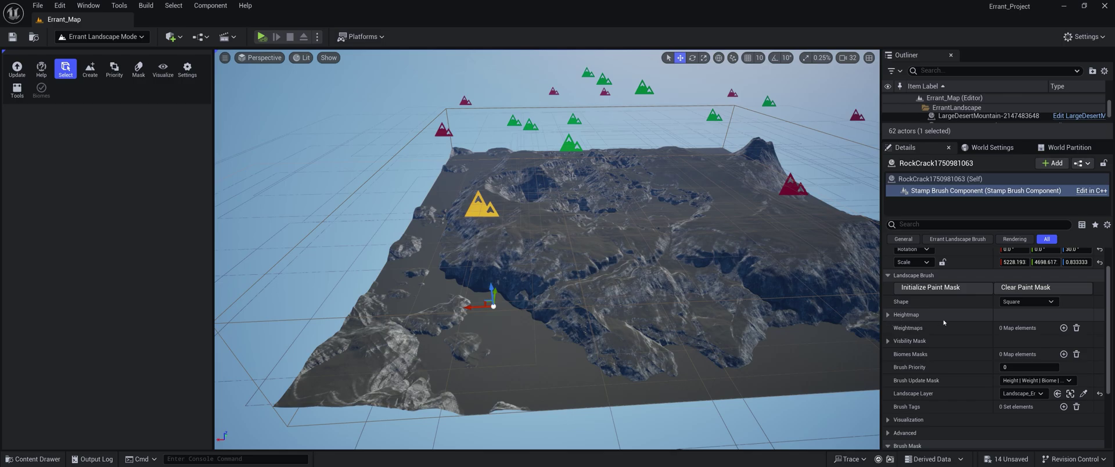
# Inspect the brush's heightmap settings and locate its T_RockCrack_H texture among the project content
pyautogui.click(891, 317)
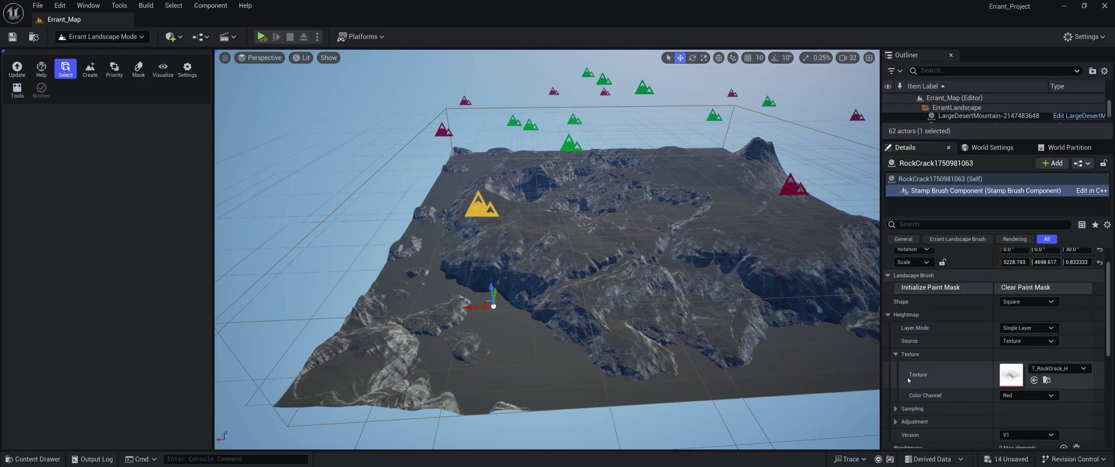
pyautogui.click(1046, 380)
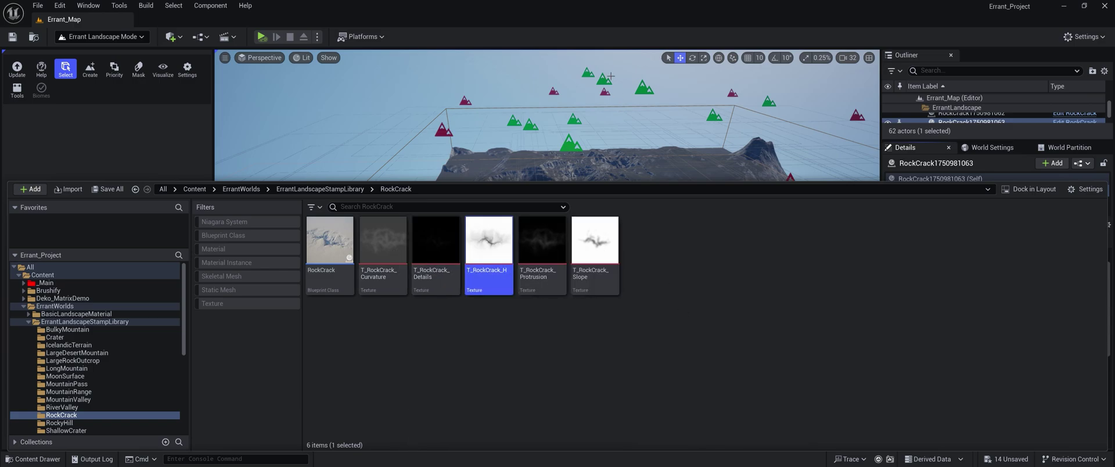
pyautogui.click(616, 43)
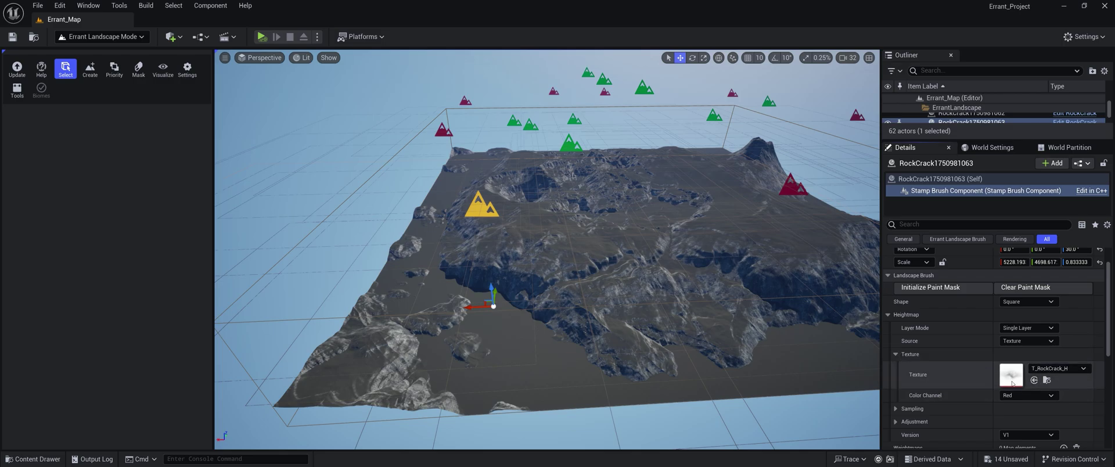
pyautogui.click(887, 315)
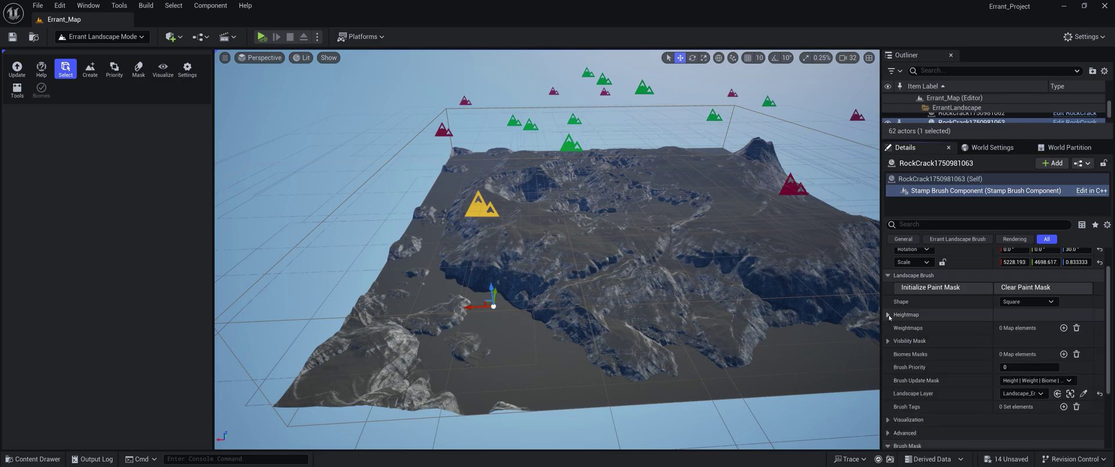
# Add a weightmap entry to the RockCrack brush and name it FG_Sand
pyautogui.click(1063, 327)
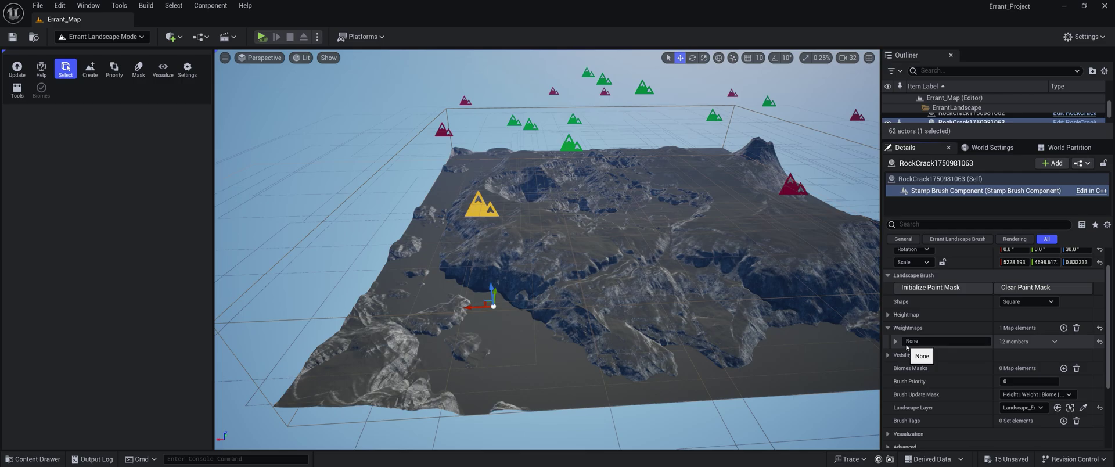
pyautogui.press('w')
pyautogui.moveTo(840, 345)
pyautogui.mouseDown(button='right')
pyautogui.moveTo(828, 360)
pyautogui.moveTo(830, 325)
pyautogui.mouseUp(button='right')
pyautogui.press('s')
pyautogui.press('w')
pyautogui.moveTo(696, 332); pyautogui.dragTo(676, 338, button='right')
pyautogui.press('d')
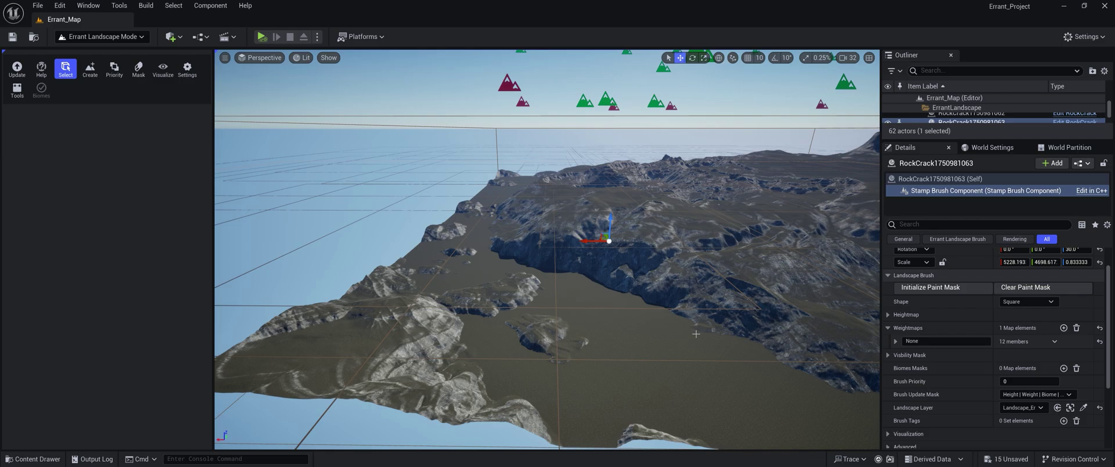
pyautogui.click(925, 341)
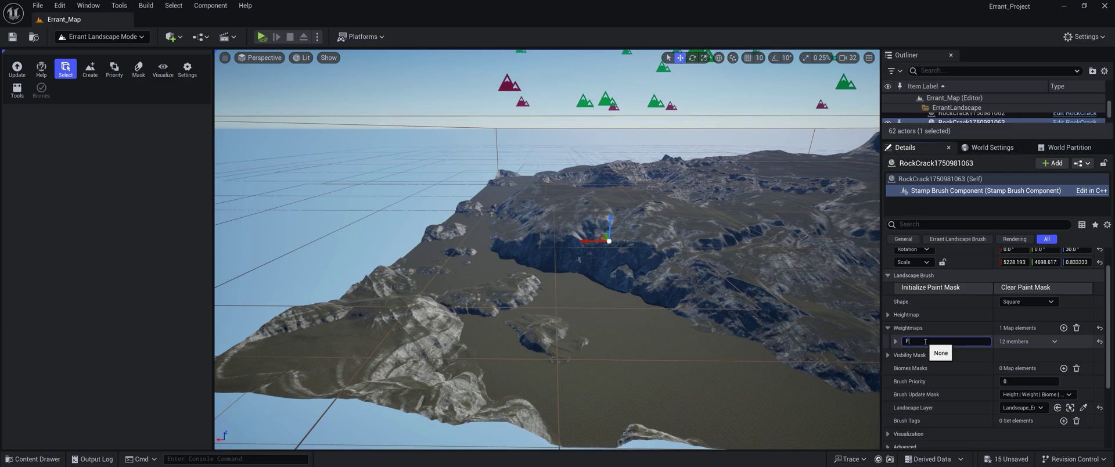
pyautogui.press('Return')
# Expand the FG_Sand weightmap entry to show its layer mode, source, texture and adjustment settings
pyautogui.click(896, 341)
pyautogui.scroll(-2, 939, 381)
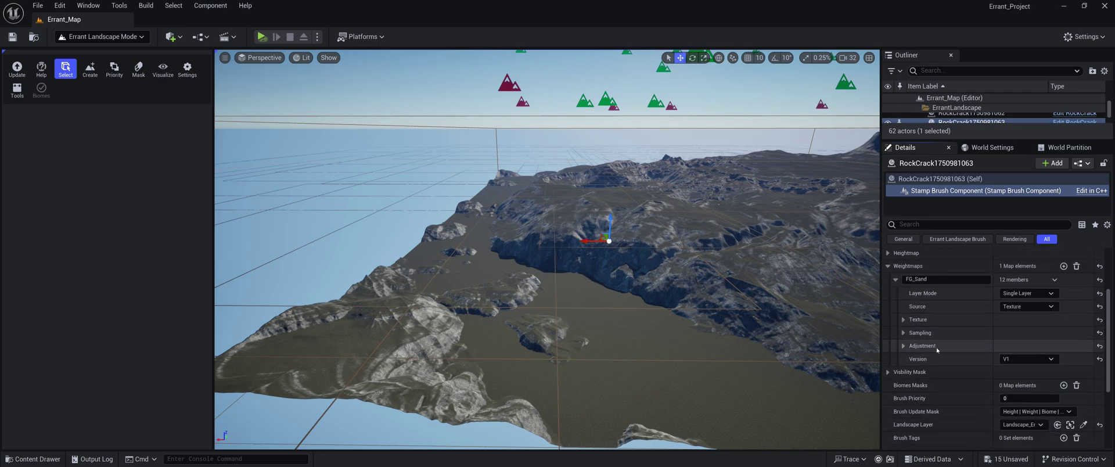
pyautogui.scroll(1, 937, 344)
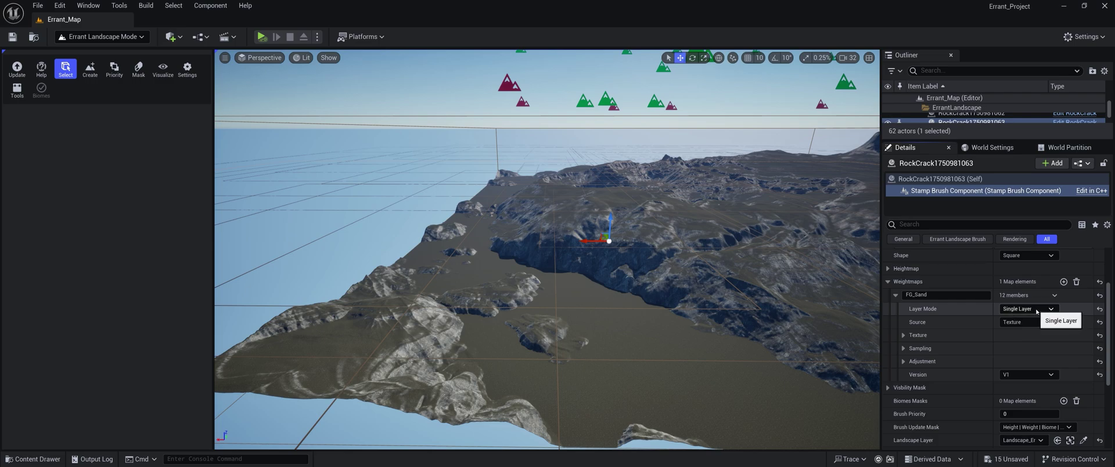
# Expand the texture settings of the RockCrack brush's FG_Sand weightmap
pyautogui.click(903, 335)
pyautogui.scroll(-1, 950, 335)
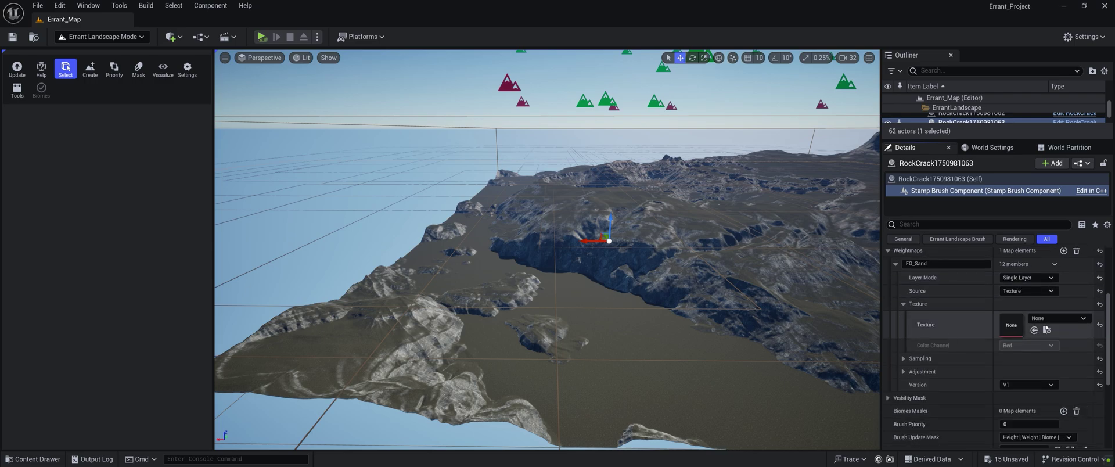
pyautogui.scroll(1, 961, 335)
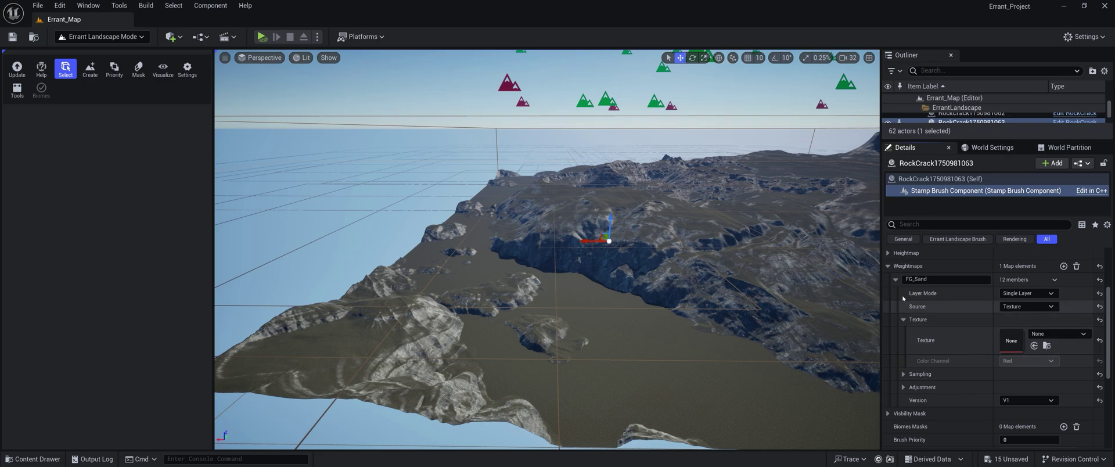
# Switch the FG_Sand weightmap's layer mode to Layered and add three layers to it
pyautogui.click(1032, 294)
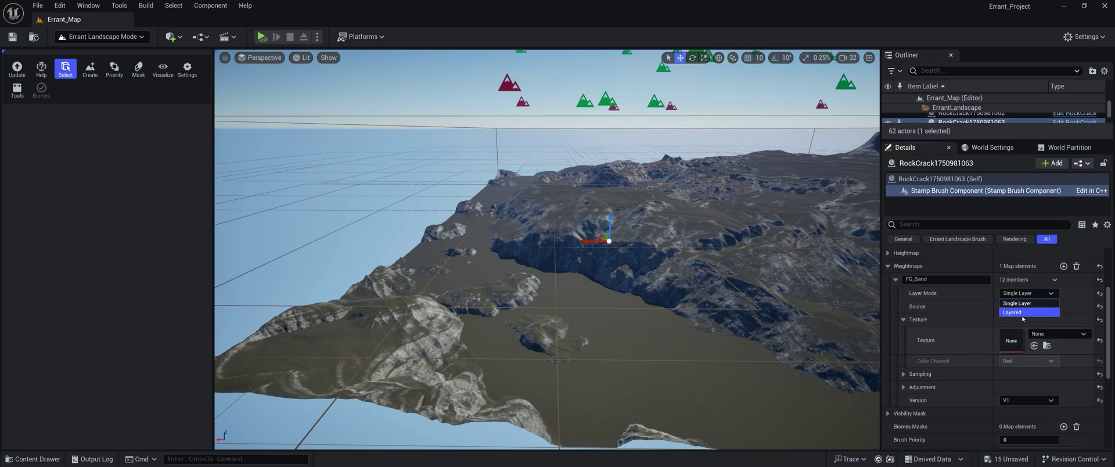
pyautogui.click(1018, 314)
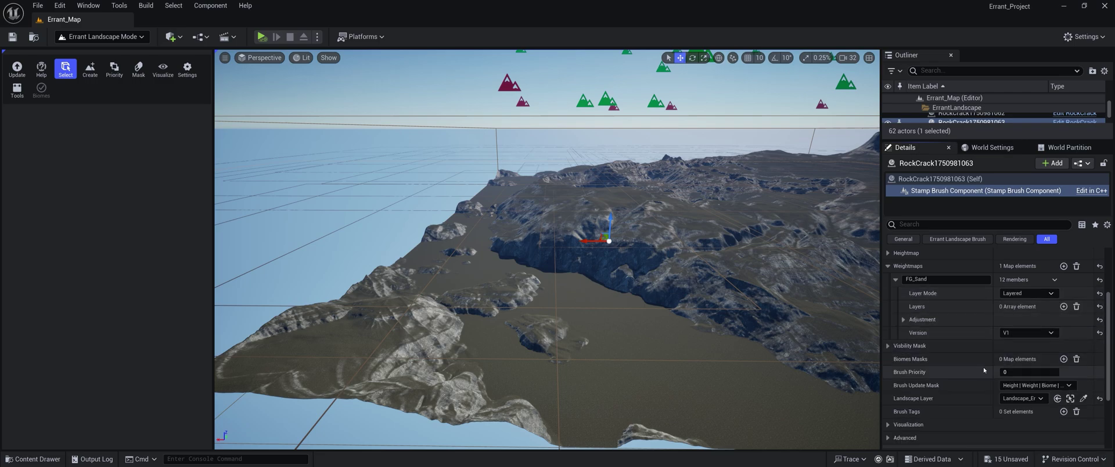
pyautogui.click(1063, 307)
pyautogui.click(1064, 306)
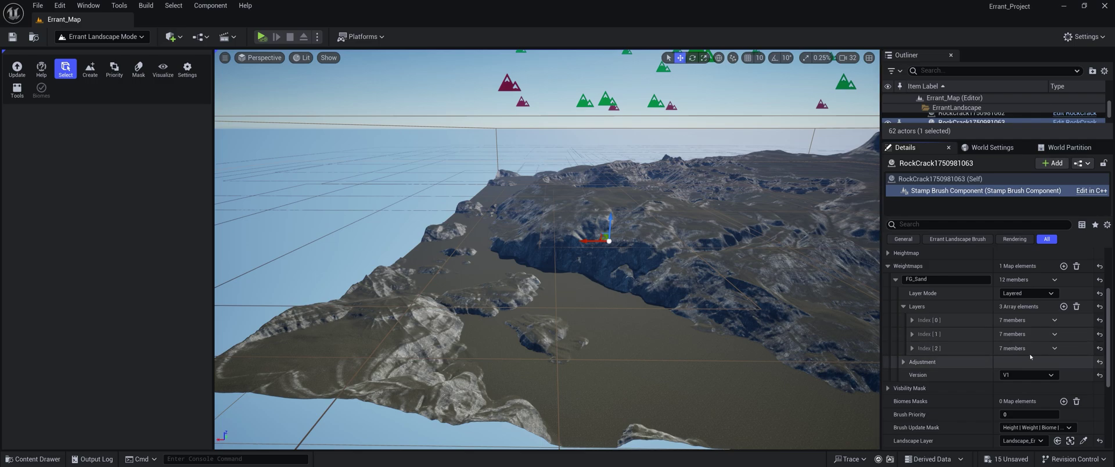
# Remove all layers from the FG_Sand weightmap and return its layer mode to Single Layer
pyautogui.click(1055, 348)
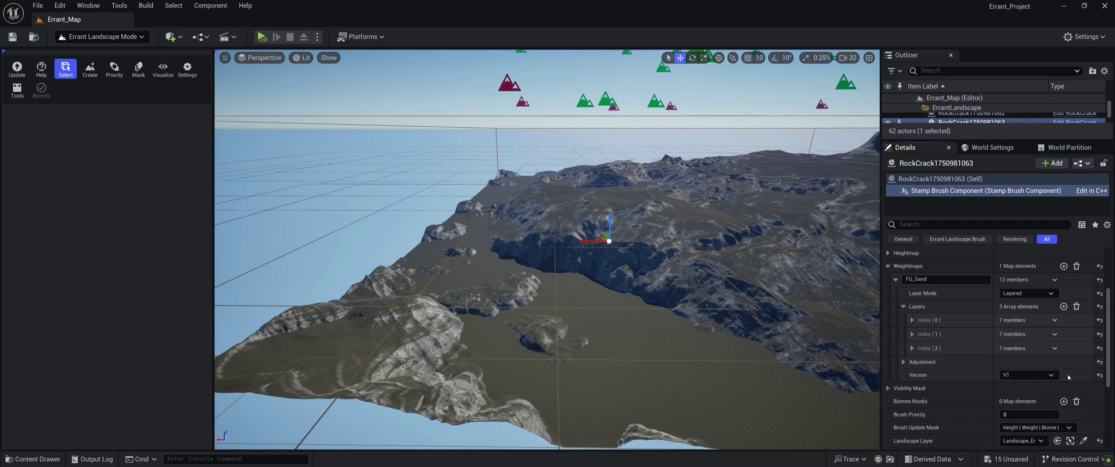
pyautogui.click(1067, 374)
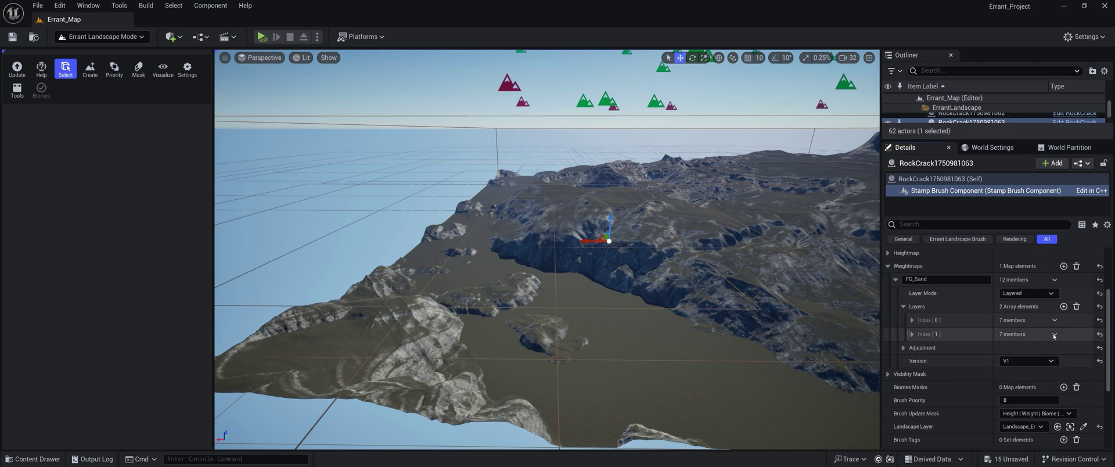
pyautogui.click(1076, 306)
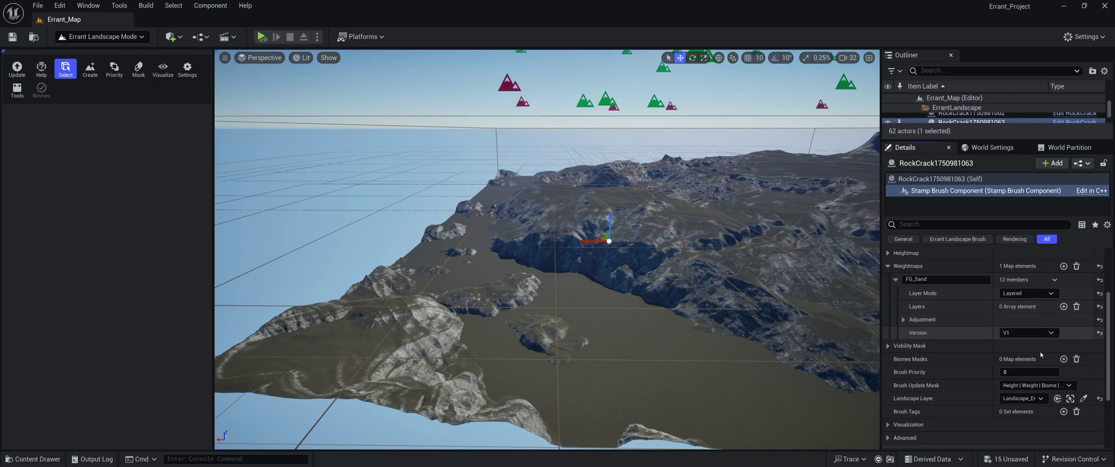
pyautogui.click(1027, 293)
pyautogui.click(1022, 307)
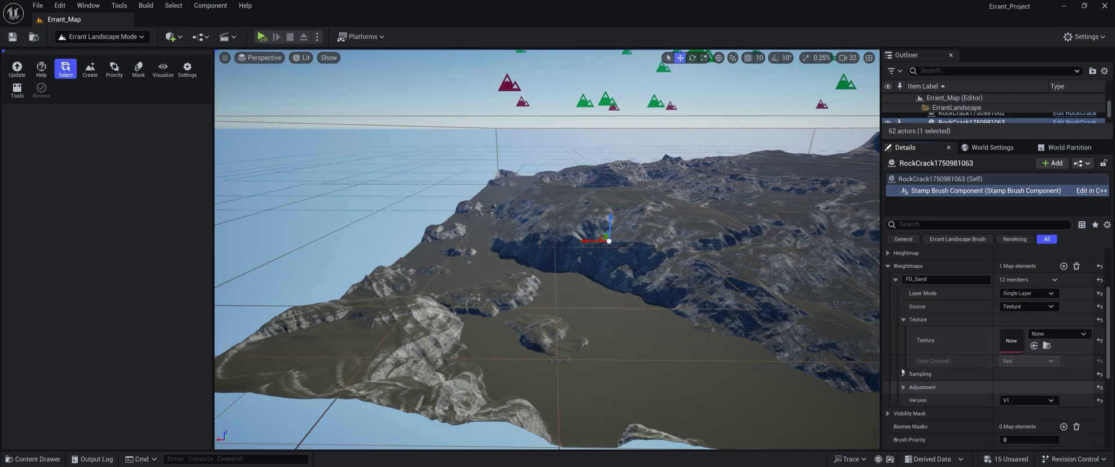
# Look over the textures in the RockCrack stamp folder as candidates for the empty weightmap texture
pyautogui.scroll(-2, 930, 347)
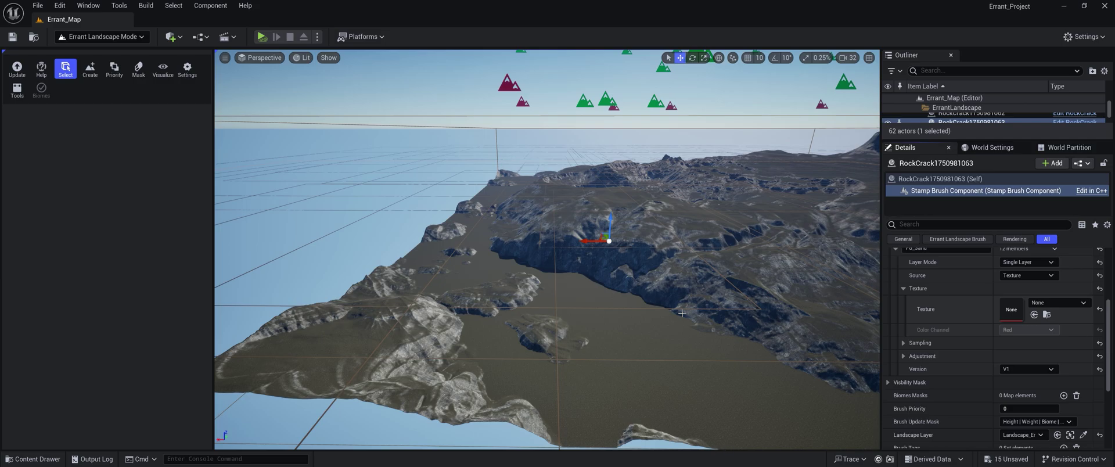
pyautogui.hotkey('ctrl', 'space')
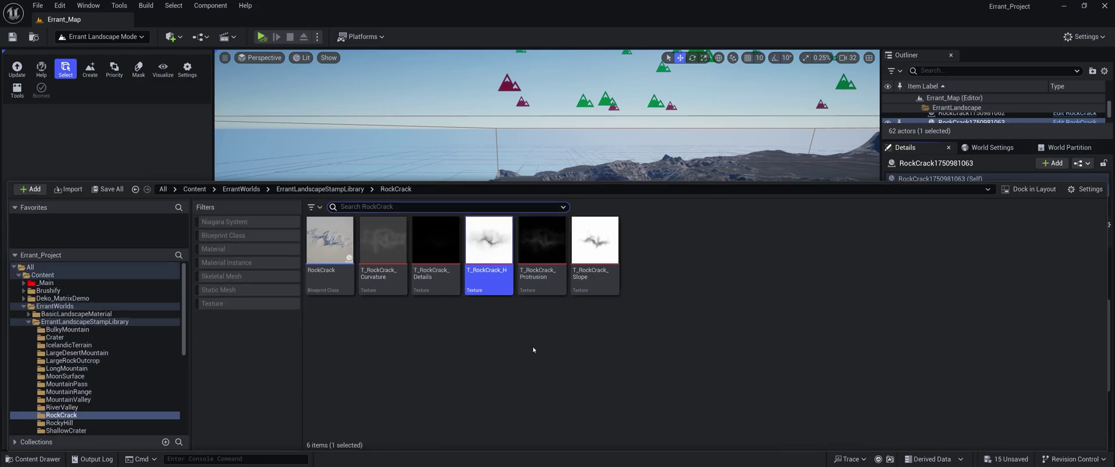
pyautogui.click(610, 43)
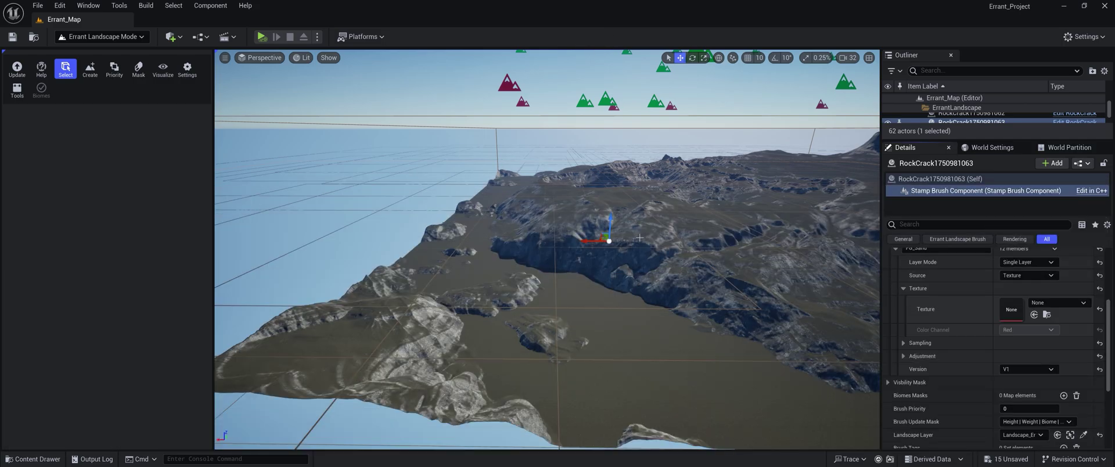
# Select the first LargeDesertMountain stamp brush in the level and enlarge the area showing its details
pyautogui.moveTo(610, 151); pyautogui.dragTo(644, 116, button='right')
pyautogui.moveTo(975, 137); pyautogui.dragTo(958, 253)
pyautogui.scroll(5, 964, 197)
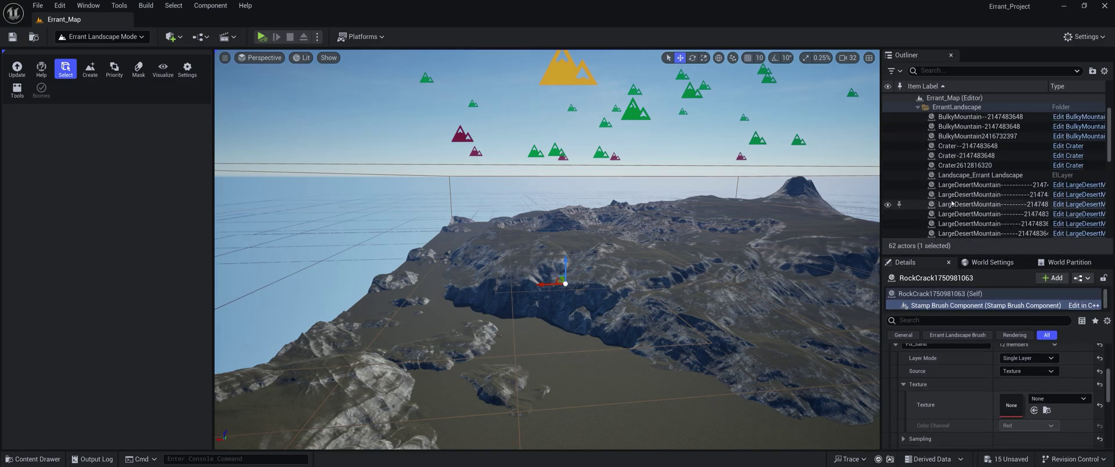
pyautogui.click(968, 185)
pyautogui.moveTo(755, 233); pyautogui.dragTo(703, 217, button='right')
pyautogui.moveTo(953, 255); pyautogui.dragTo(953, 129)
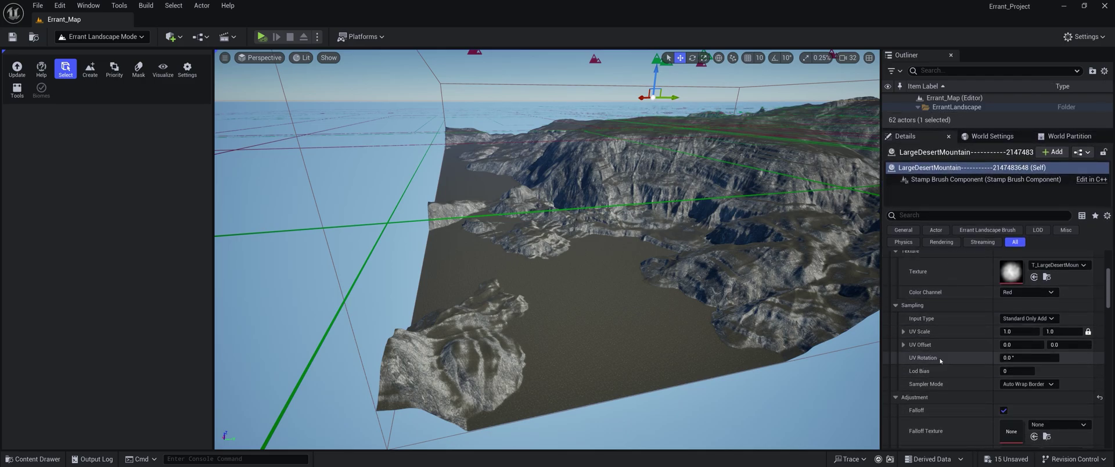
# Inspect the brush's heightmap settings and locate its T_LargeDesertMountain_H texture among the project content
pyautogui.scroll(2, 966, 344)
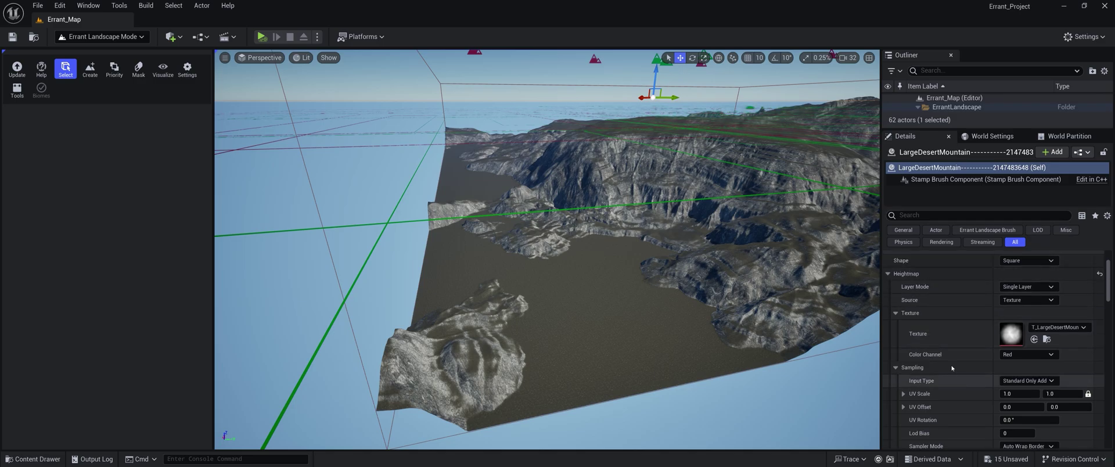
pyautogui.click(1047, 323)
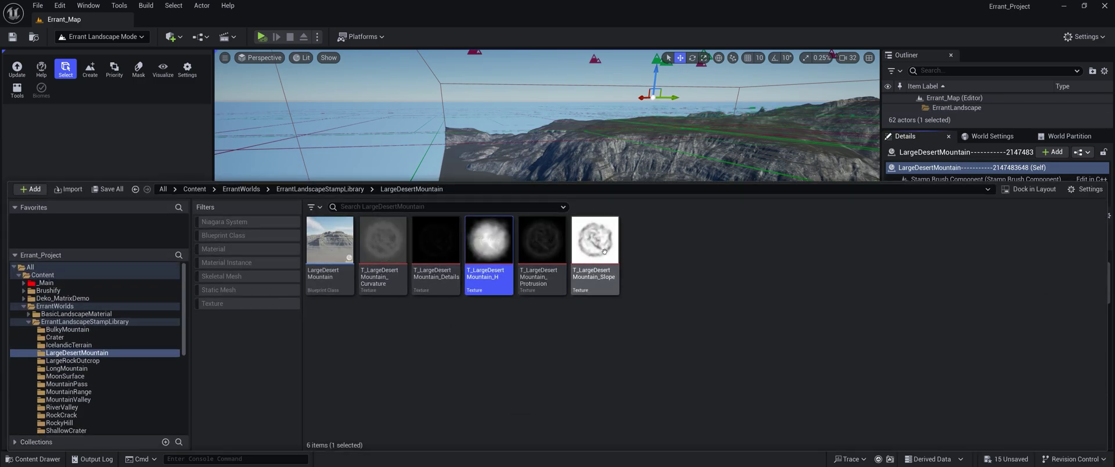
pyautogui.click(645, 62)
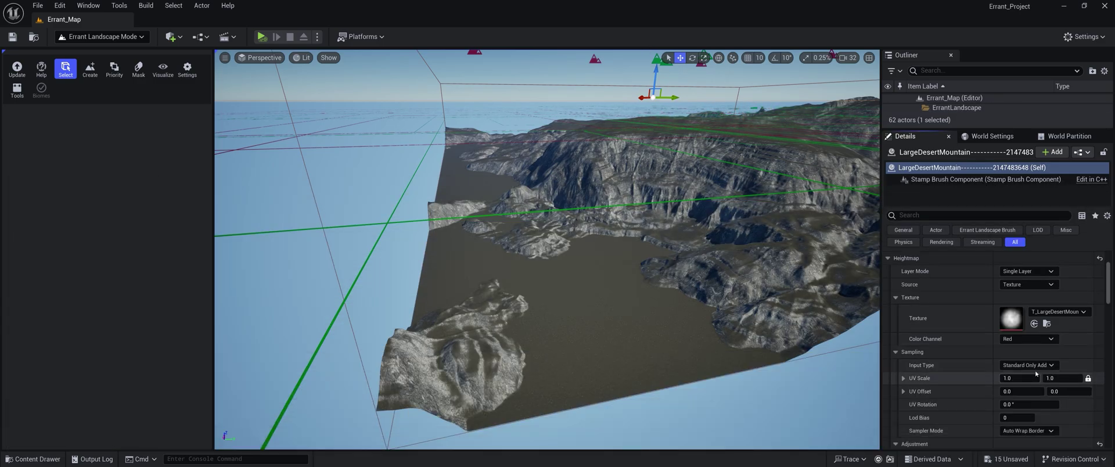
pyautogui.click(887, 258)
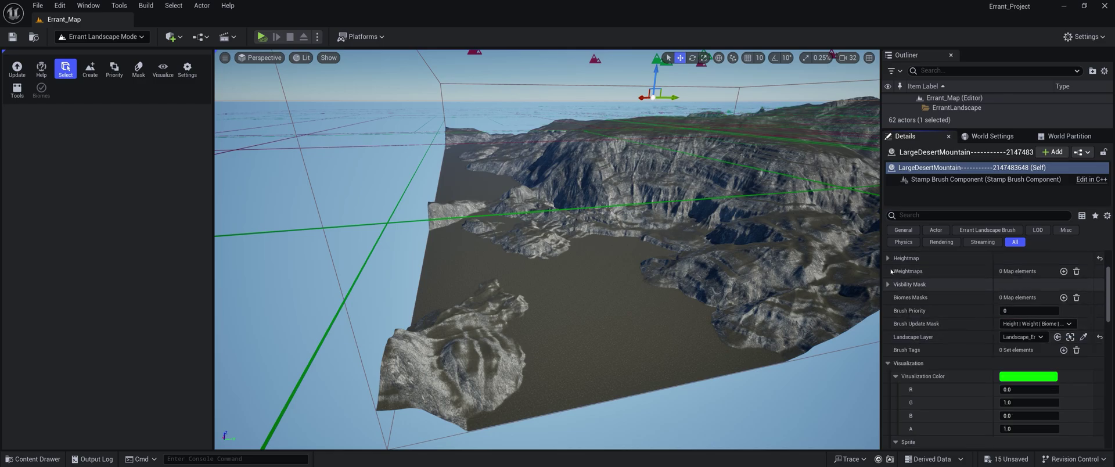
pyautogui.click(888, 258)
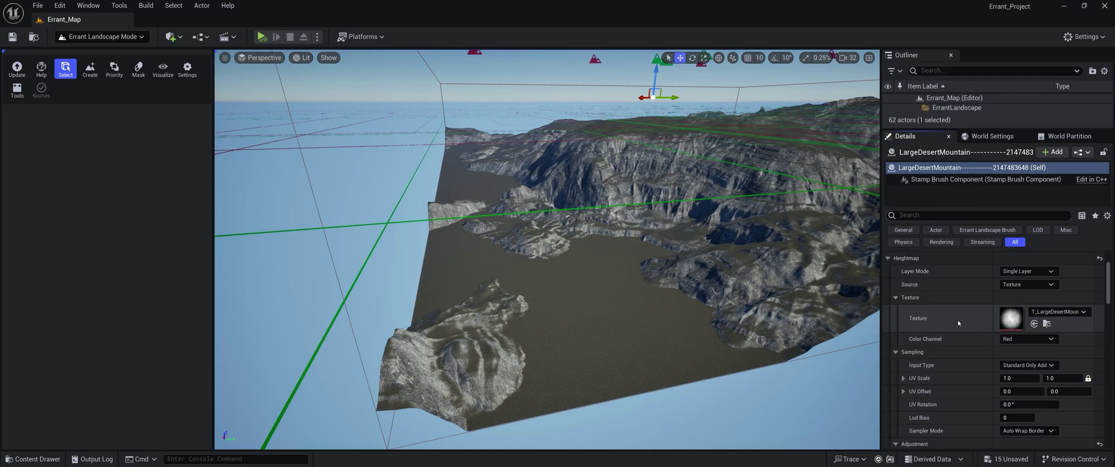
# Add a weightmap entry named FG_Sand to the LargeDesertMountain brush and expand its settings
pyautogui.click(890, 259)
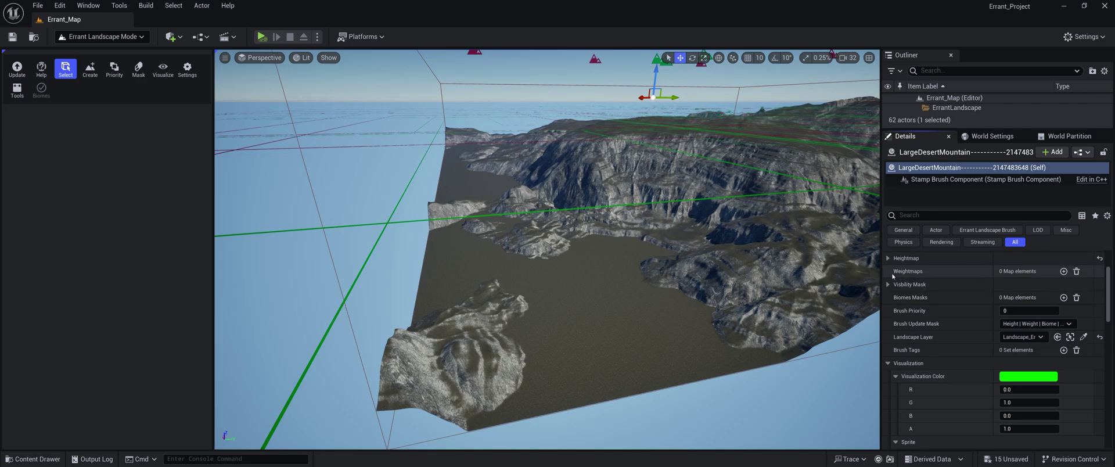
pyautogui.click(1064, 271)
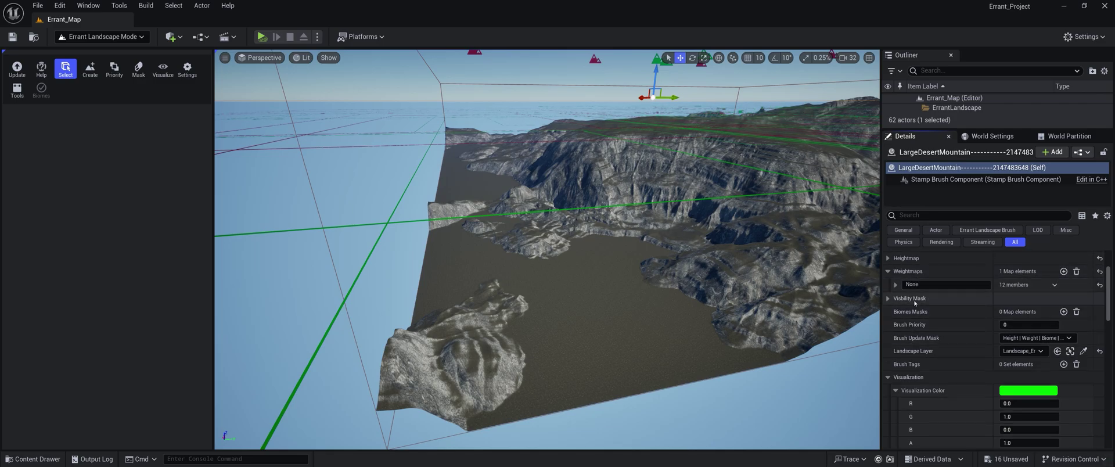
pyautogui.click(901, 287)
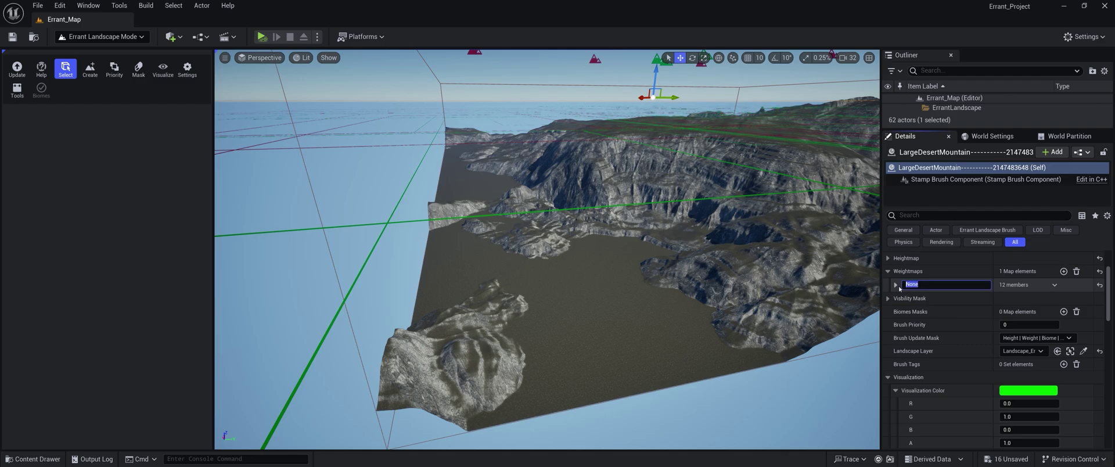
pyautogui.hotkey('ctrl', 'a')
pyautogui.click(895, 285)
pyautogui.scroll(-1, 953, 294)
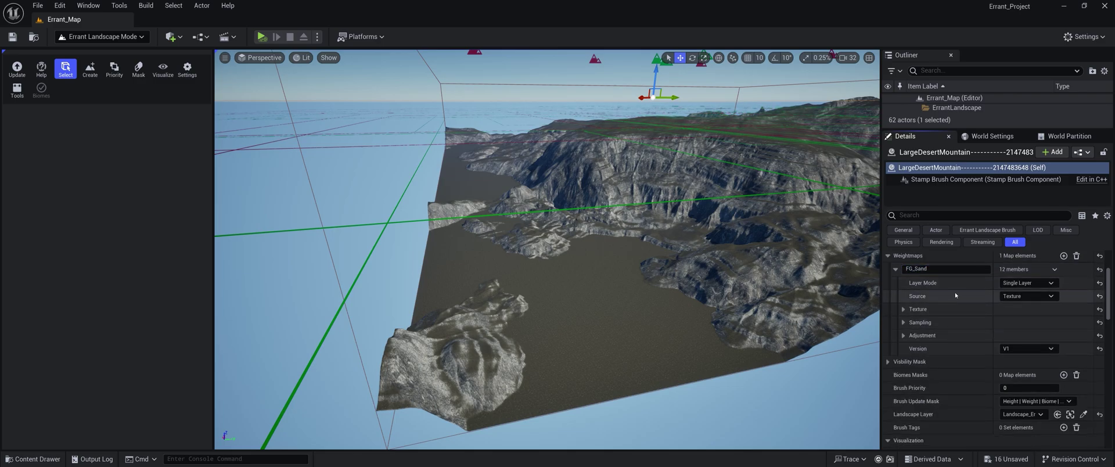
# Assign the T_LargeDesertMountain_H texture from the LargeDesertMountain folder to the brush's FG_Sand weightmap
pyautogui.click(903, 311)
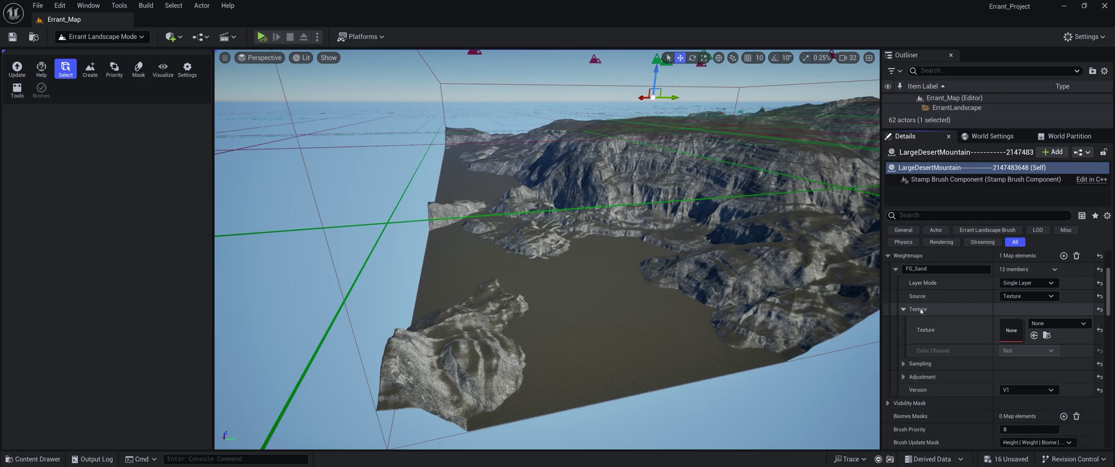
pyautogui.scroll(-1, 953, 302)
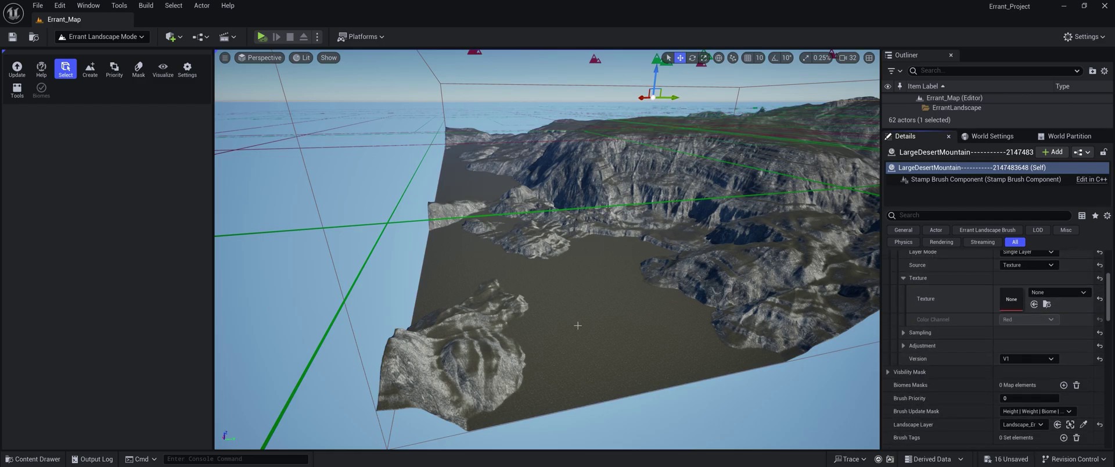
pyautogui.hotkey('ctrl', 'space')
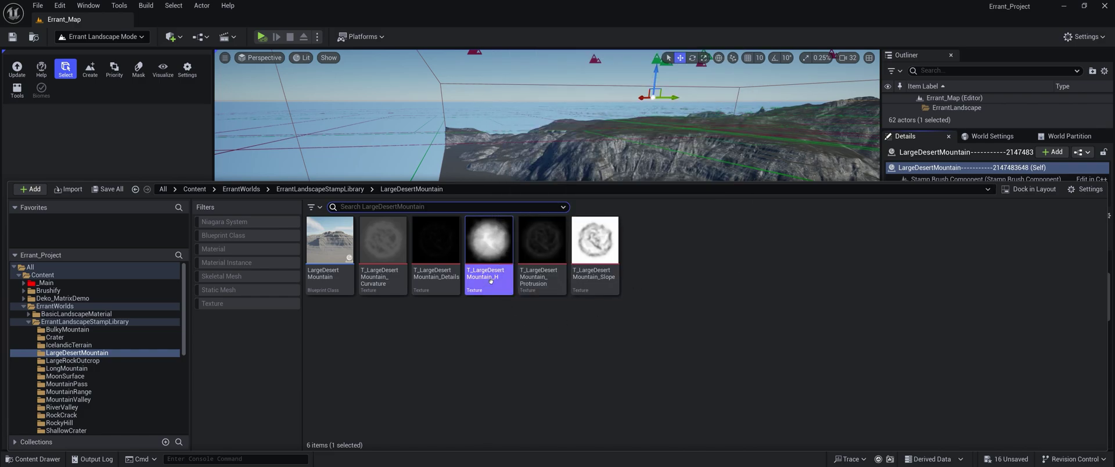
pyautogui.click(610, 38)
pyautogui.moveTo(591, 259); pyautogui.dragTo(638, 251, button='right')
pyautogui.moveTo(606, 289); pyautogui.dragTo(592, 285, button='right')
pyautogui.click(1034, 304)
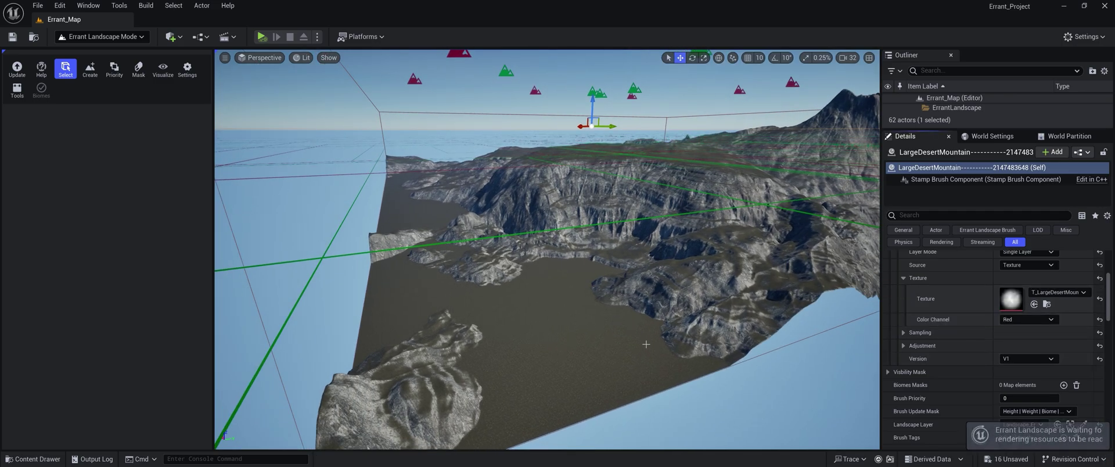
# Examine the sand coverage on the terrain and the sampling settings of the FG_Sand weightmap
pyautogui.moveTo(646, 332); pyautogui.dragTo(697, 337, button='right')
pyautogui.scroll(-1, 711, 325)
pyautogui.moveTo(636, 317)
pyautogui.mouseDown(button='right')
pyautogui.moveTo(639, 306)
pyautogui.moveTo(635, 319)
pyautogui.mouseUp(button='right')
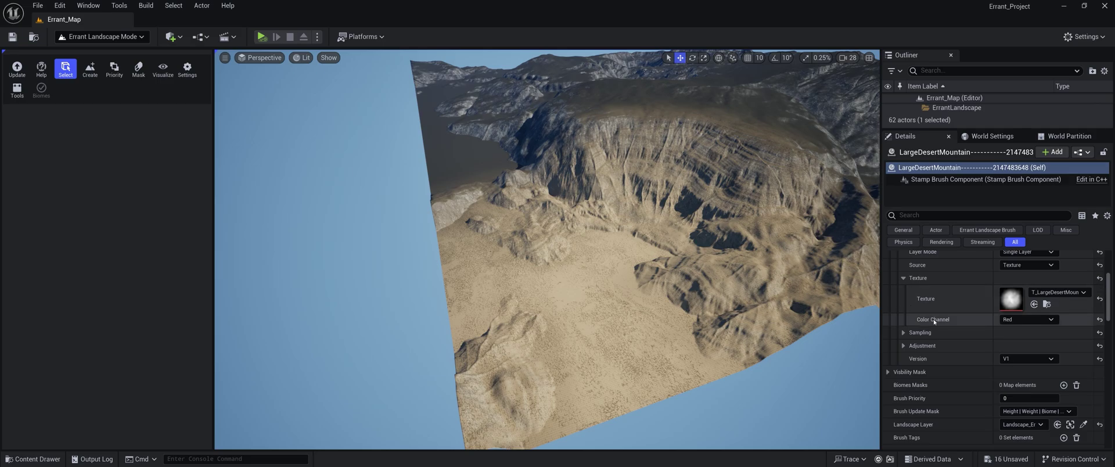
pyautogui.click(904, 333)
pyautogui.scroll(-2, 946, 352)
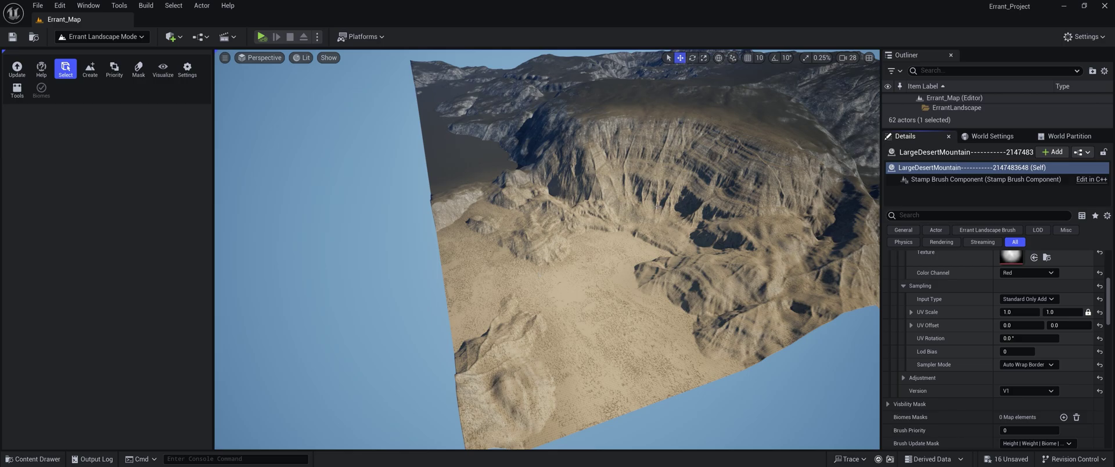
pyautogui.moveTo(701, 211)
pyautogui.mouseDown(button='right')
pyautogui.moveTo(685, 213)
pyautogui.moveTo(701, 211)
pyautogui.mouseUp(button='right')
pyautogui.moveTo(618, 216); pyautogui.dragTo(618, 216, button='right')
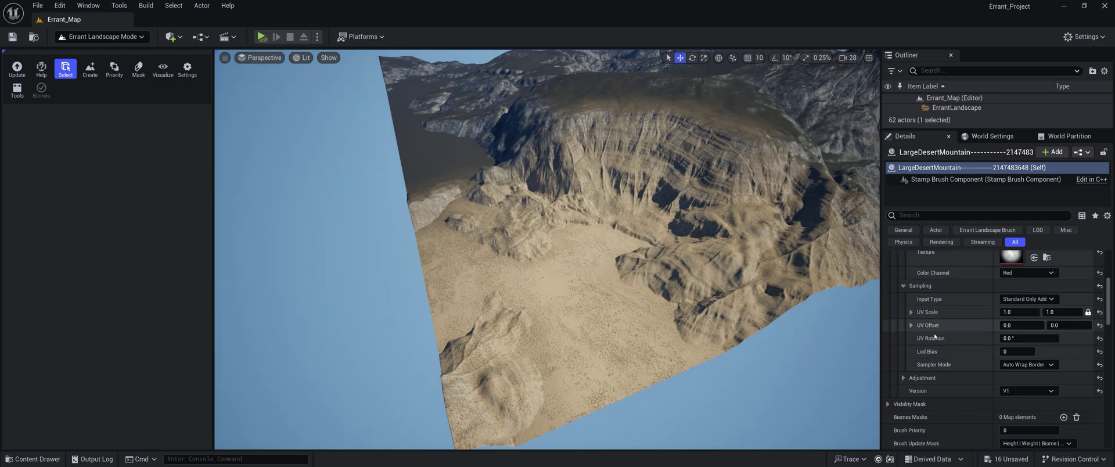
pyautogui.scroll(-1, 938, 340)
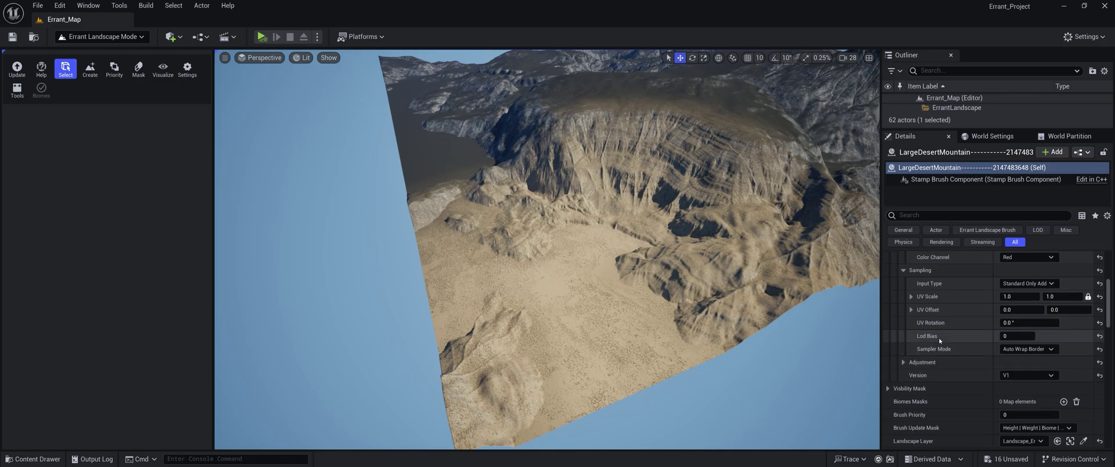
pyautogui.click(902, 270)
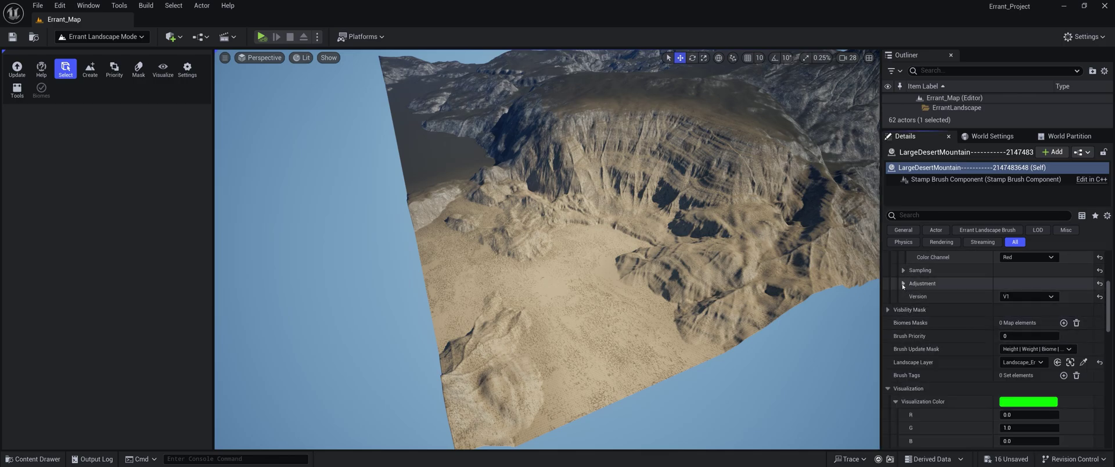
# Enable Invert in the FG_Sand weightmap's adjustment settings
pyautogui.click(903, 283)
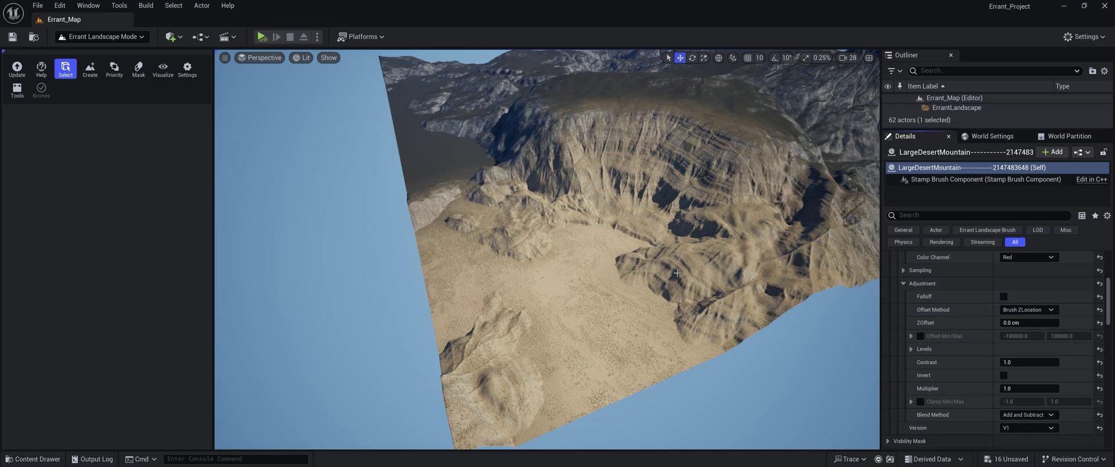
pyautogui.scroll(-1, 935, 347)
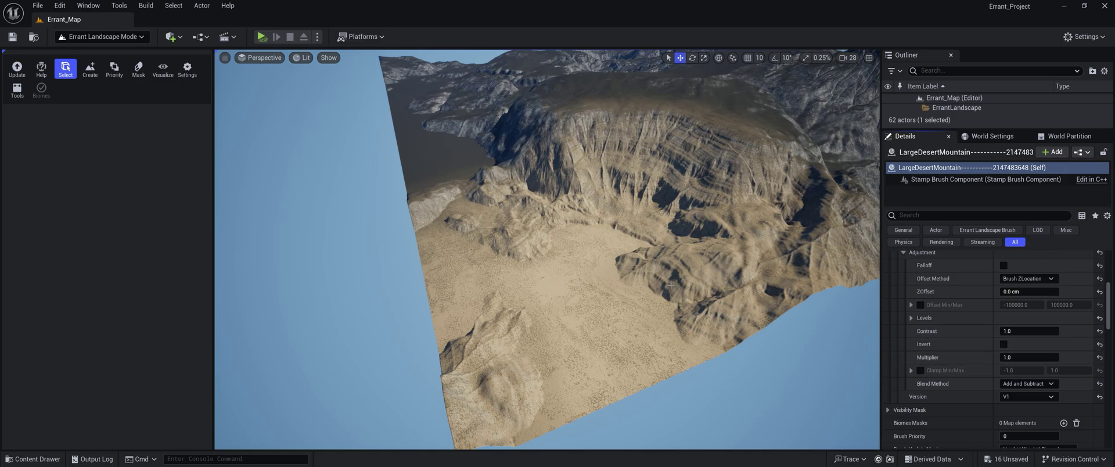
pyautogui.moveTo(754, 264); pyautogui.dragTo(630, 262, button='right')
pyautogui.click(1002, 344)
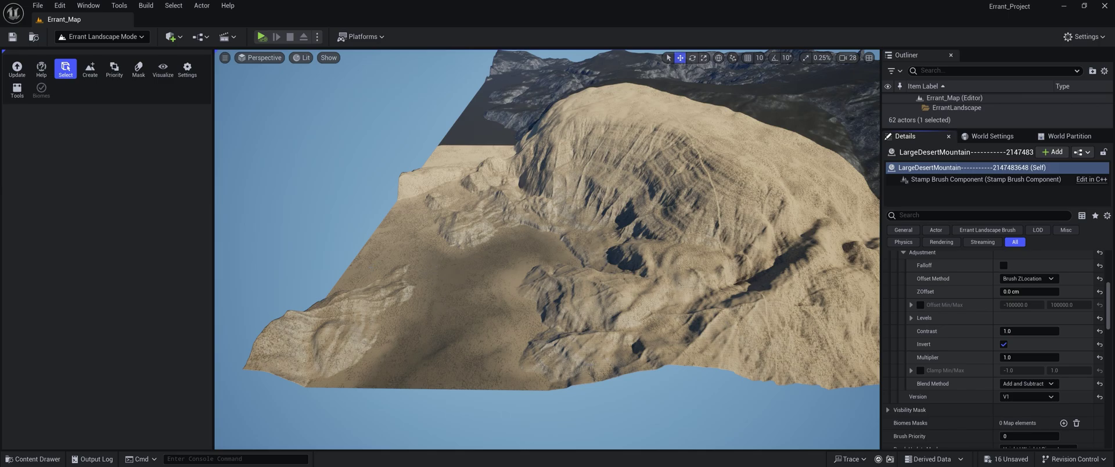
# Disable Invert for the FG_Sand weightmap and raise its contrast to about 2.12
pyautogui.click(1004, 344)
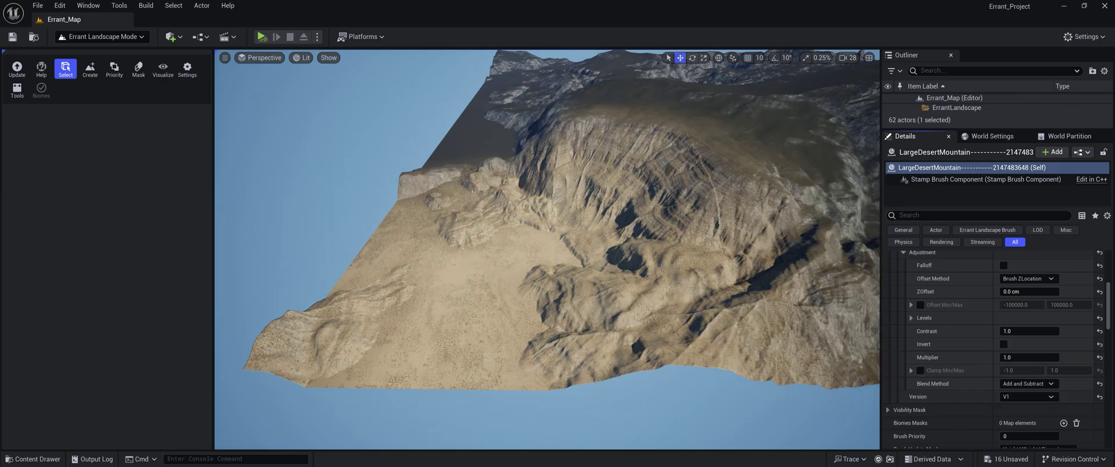
pyautogui.moveTo(1016, 331); pyautogui.dragTo(1025, 331)
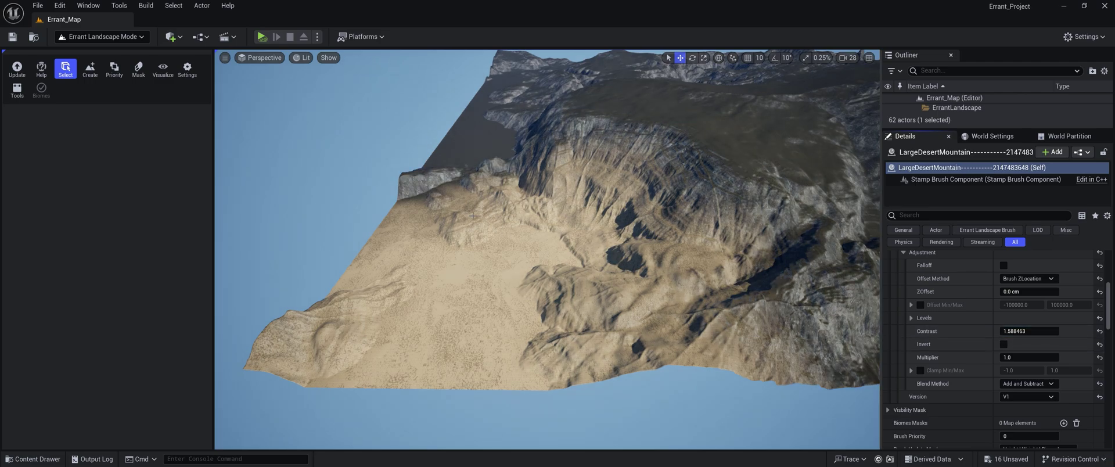
pyautogui.moveTo(1022, 331); pyautogui.dragTo(1034, 331)
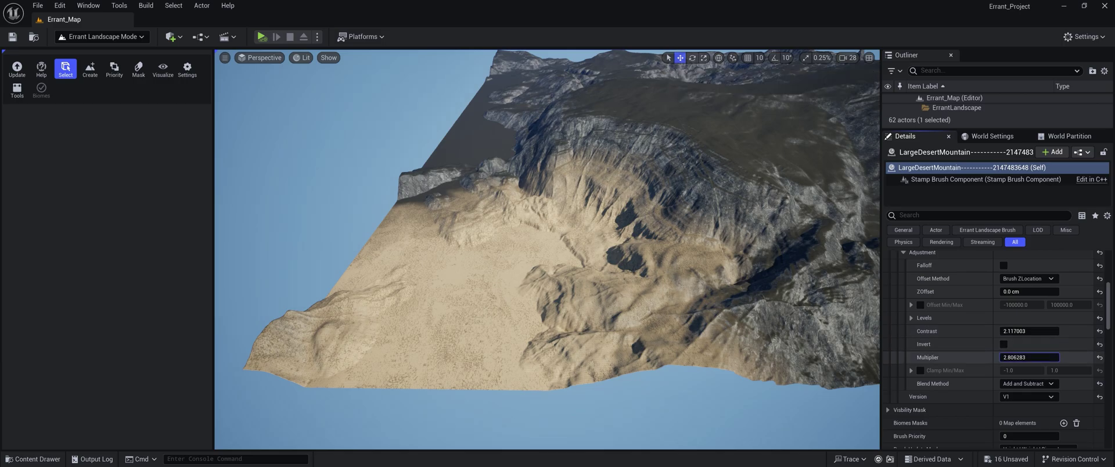
# Try a multiplier of about 1.0 and a contrast of about 12.7 on the FG_Sand weightmap
pyautogui.moveTo(1028, 358); pyautogui.dragTo(1014, 357)
pyautogui.moveTo(1026, 357); pyautogui.dragTo(1023, 357)
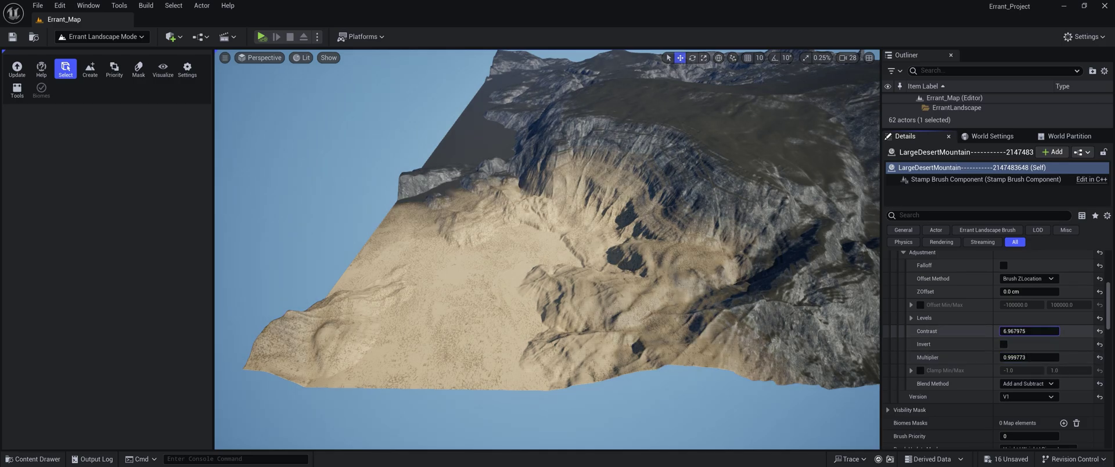
pyautogui.moveTo(1026, 331); pyautogui.dragTo(1032, 331)
pyautogui.moveTo(627, 250); pyautogui.dragTo(743, 235, button='right')
pyautogui.moveTo(1014, 332); pyautogui.dragTo(1028, 332)
pyautogui.moveTo(638, 250); pyautogui.dragTo(580, 250, button='right')
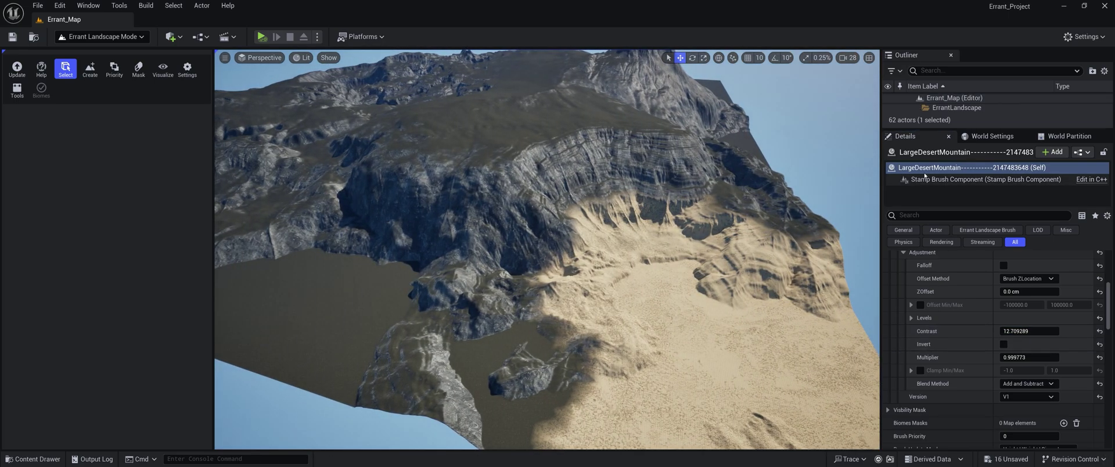
# Enlarge the actor list and unhide the BP_OceanologyInfiniteOcean actor in the Enviro folder
pyautogui.moveTo(929, 129); pyautogui.dragTo(929, 300)
pyautogui.scroll(1, 1109, 201)
pyautogui.scroll(4, 1110, 201)
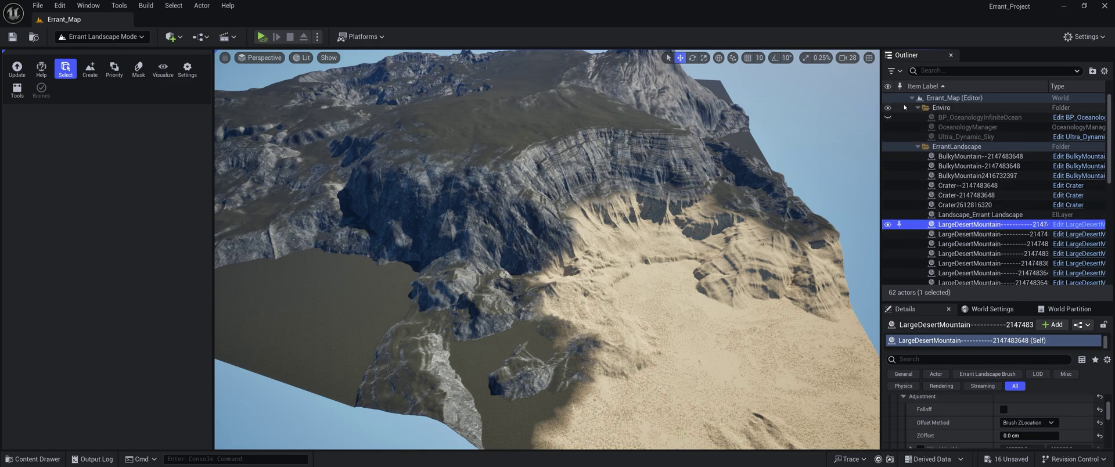
pyautogui.click(888, 117)
pyautogui.moveTo(571, 175)
pyautogui.mouseDown(button='right')
pyautogui.moveTo(612, 173)
pyautogui.moveTo(571, 175)
pyautogui.mouseUp(button='right')
pyautogui.press('w')
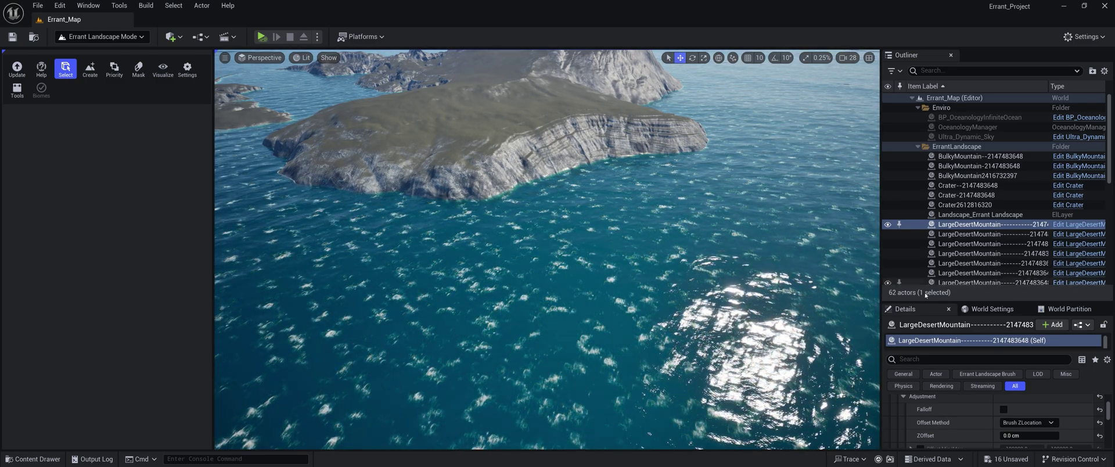
# Enlarge the details area and set the FG_Sand weightmap's contrast to about 3.27 and multiplier to about 1.91, checking the coastline
pyautogui.moveTo(926, 299); pyautogui.dragTo(948, 147)
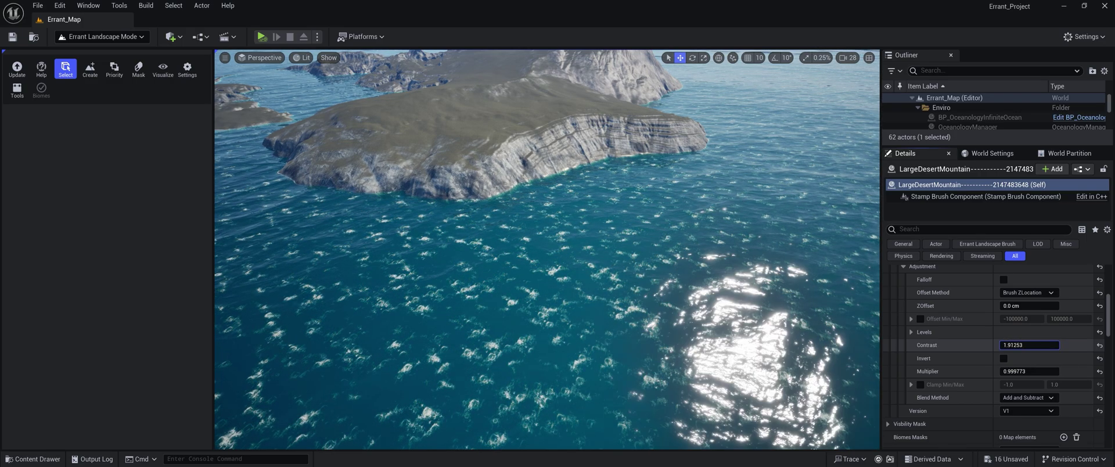
pyautogui.press('w')
pyautogui.moveTo(875, 408)
pyautogui.mouseDown(button='right')
pyautogui.moveTo(876, 383)
pyautogui.moveTo(875, 408)
pyautogui.mouseUp(button='right')
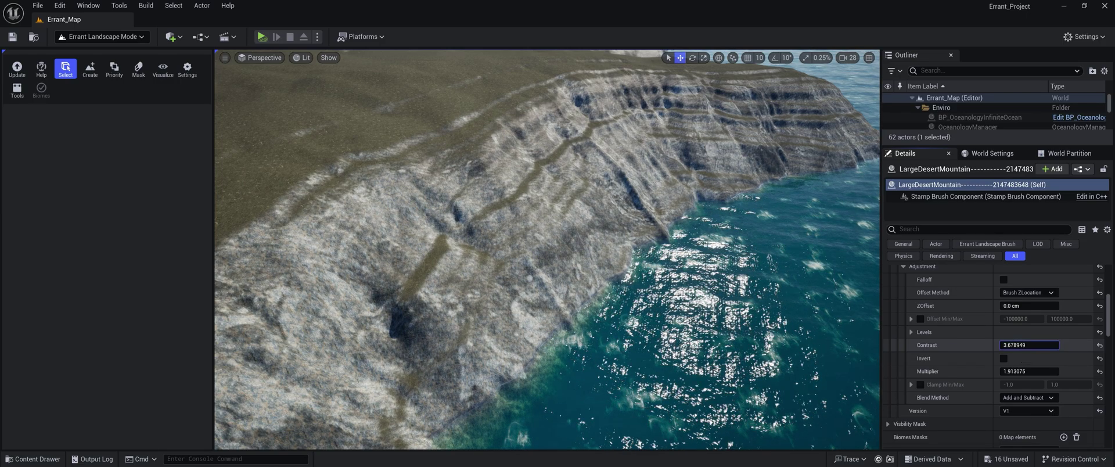
pyautogui.press('s')
pyautogui.moveTo(842, 342); pyautogui.dragTo(720, 331, button='right')
pyautogui.press('w')
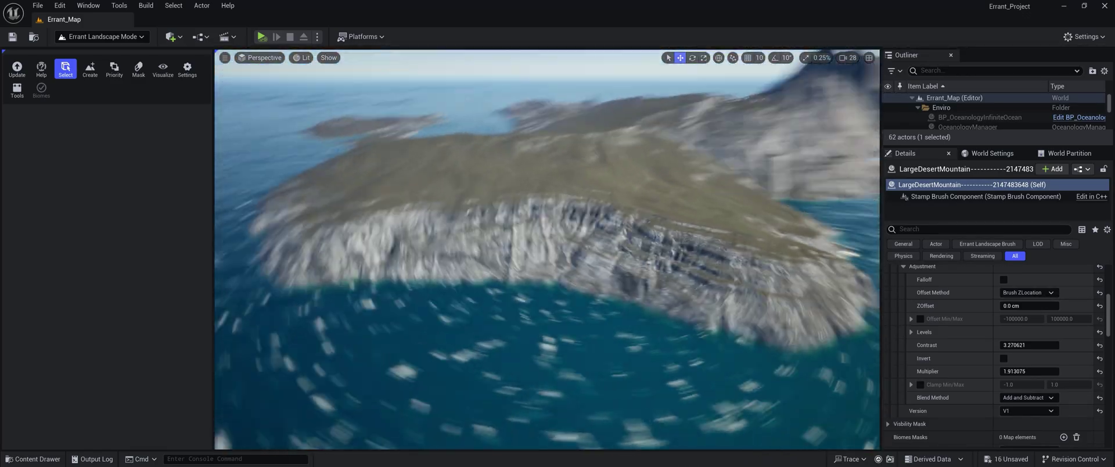